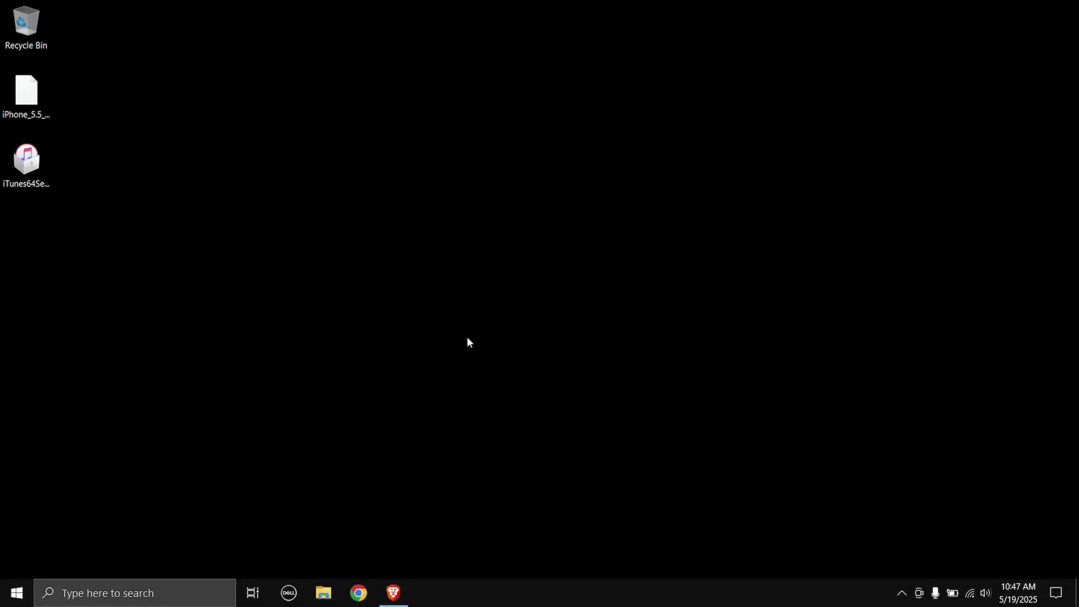
# - Switch to Brave and copy the PowerShell install command from the Download / Installation section of the Apple-Mobile-Drivers-Installer README
pyautogui.click(396, 593)
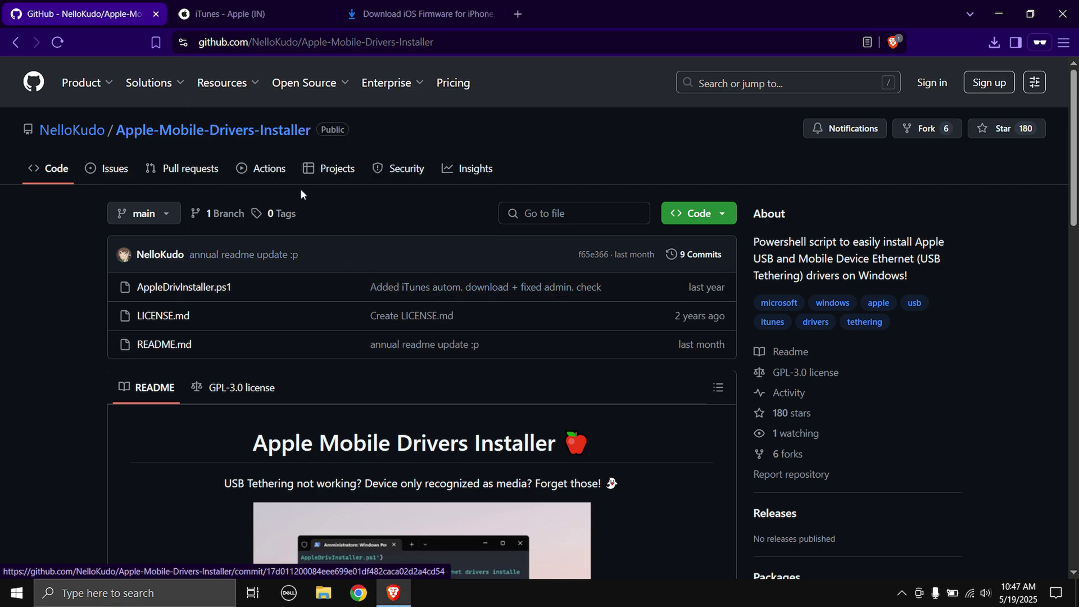
pyautogui.scroll(-1, 54, 302)
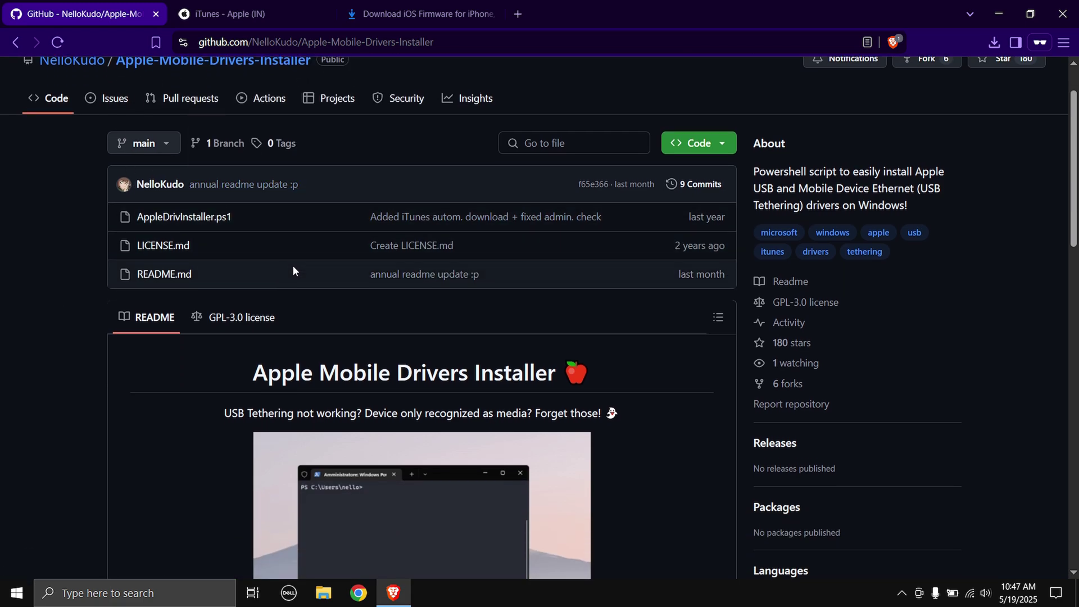
pyautogui.scroll(-2, 292, 270)
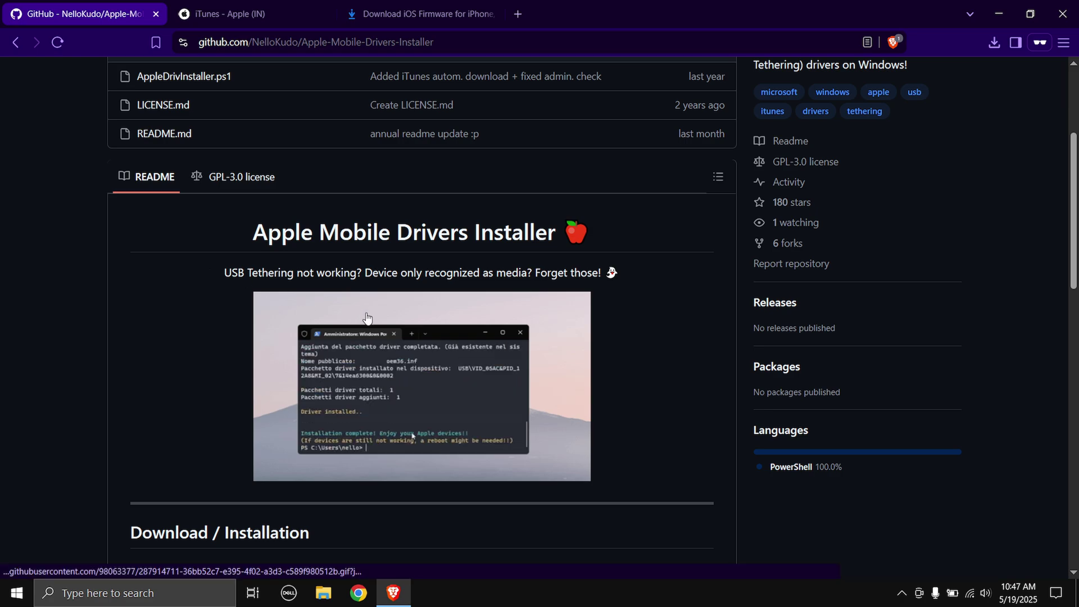
pyautogui.scroll(-1, 367, 318)
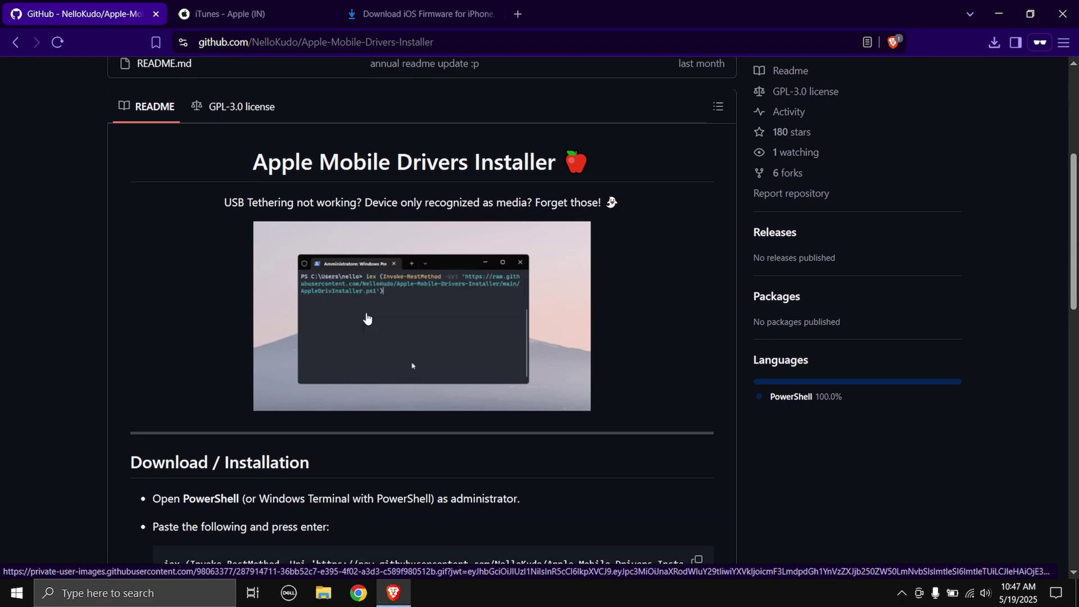
pyautogui.scroll(-1, 367, 318)
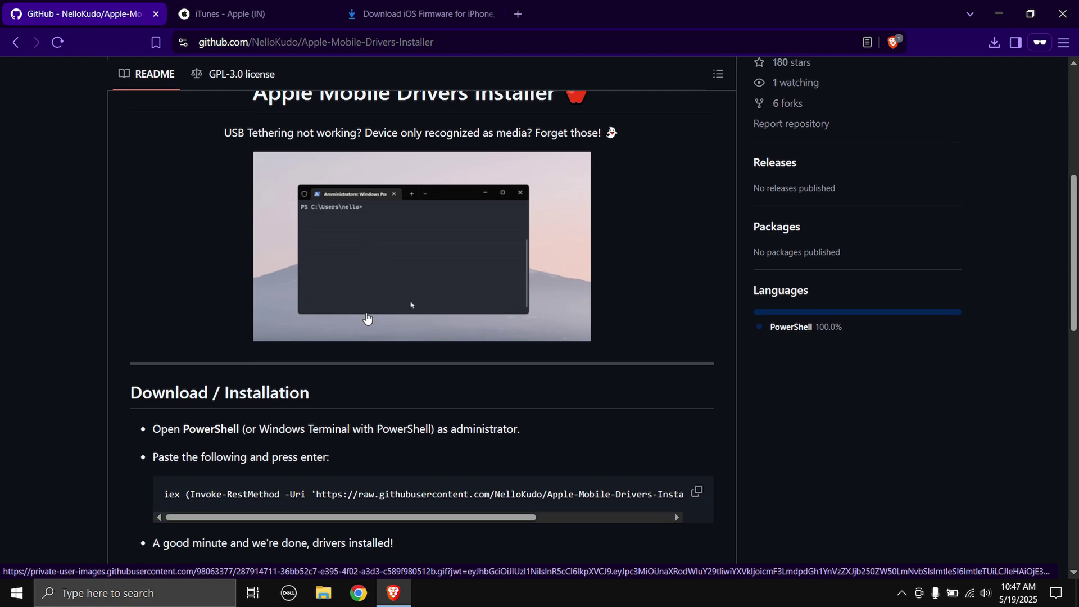
pyautogui.scroll(-1, 435, 235)
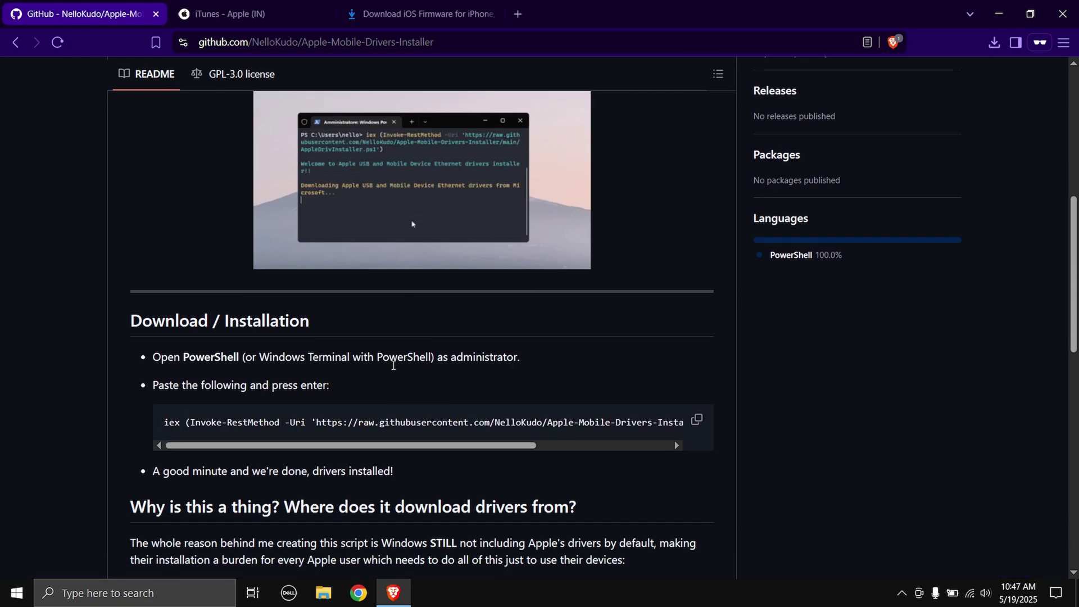
pyautogui.scroll(-1, 423, 297)
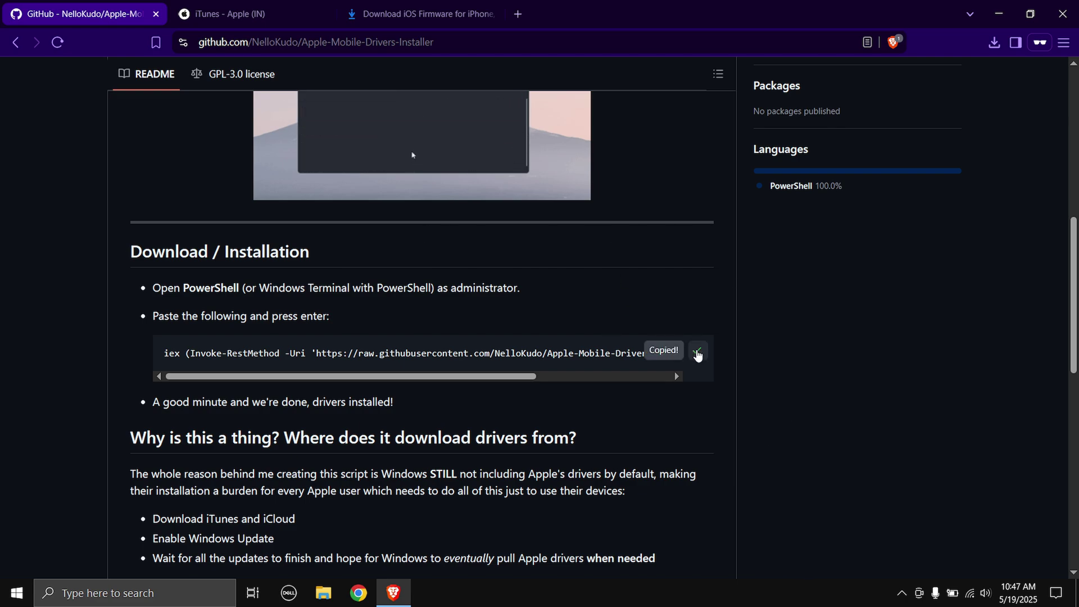
# - Open Windows PowerShell as administrator and run the copied AppleDrivInstaller.ps1 command to install the Apple mobile drivers
pyautogui.press('super+x')
pyautogui.click(163, 416)
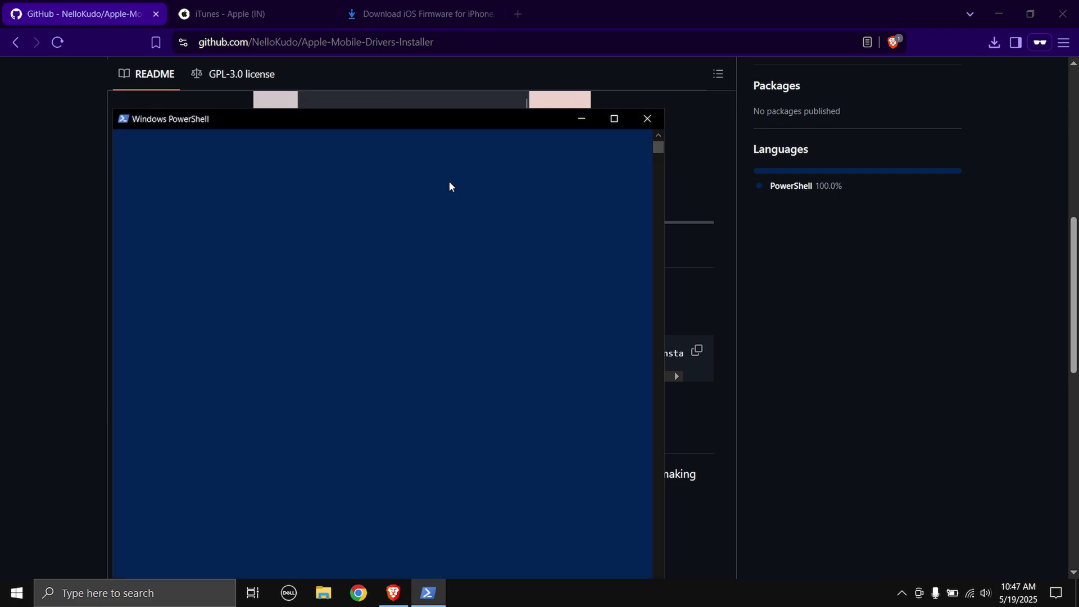
pyautogui.moveTo(385, 123); pyautogui.dragTo(433, 88)
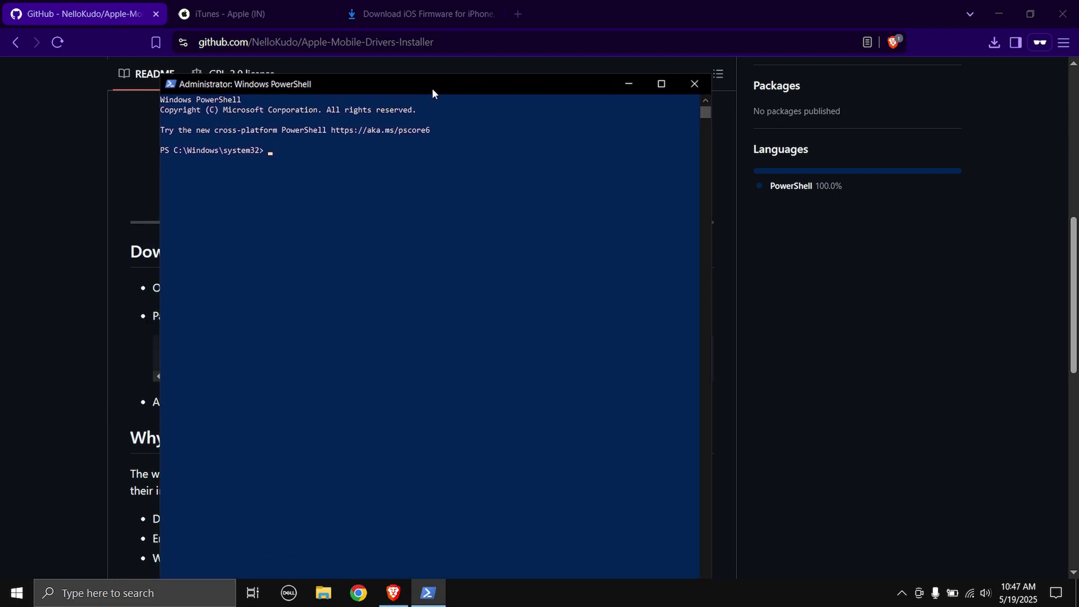
pyautogui.rightClick(429, 217)
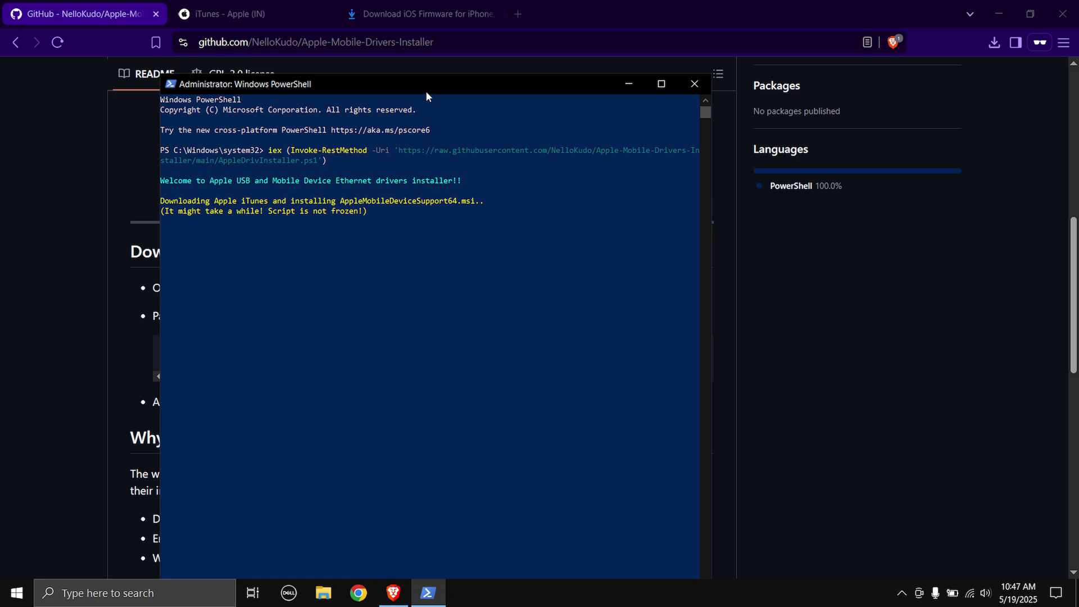
pyautogui.moveTo(424, 85); pyautogui.dragTo(452, 45)
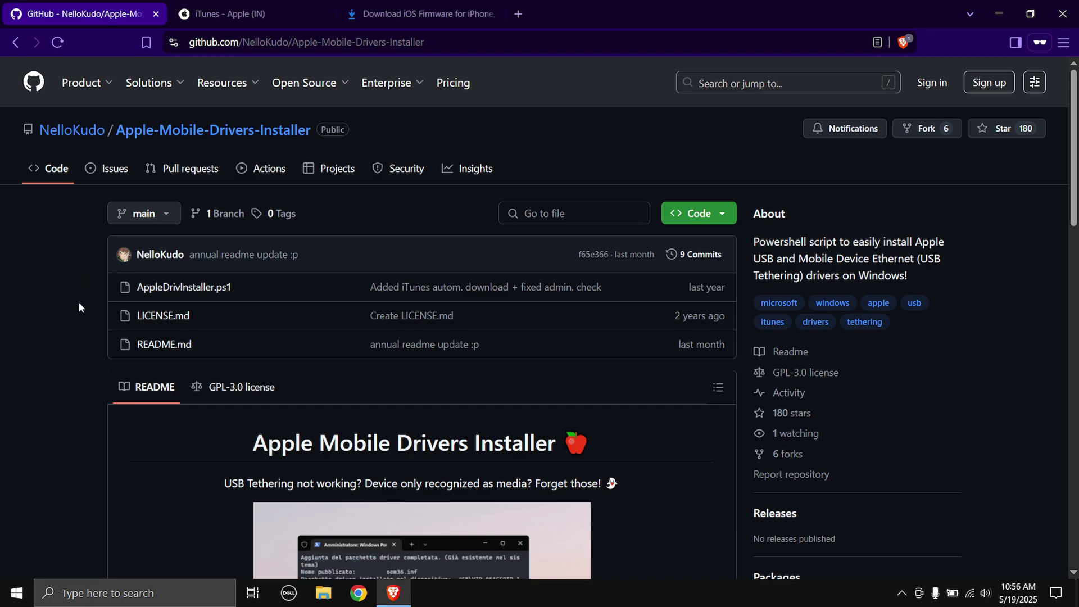
# - On Apple's iTunes page, choose the Windows version under other versions and view its direct 64-bit download option
pyautogui.click(236, 12)
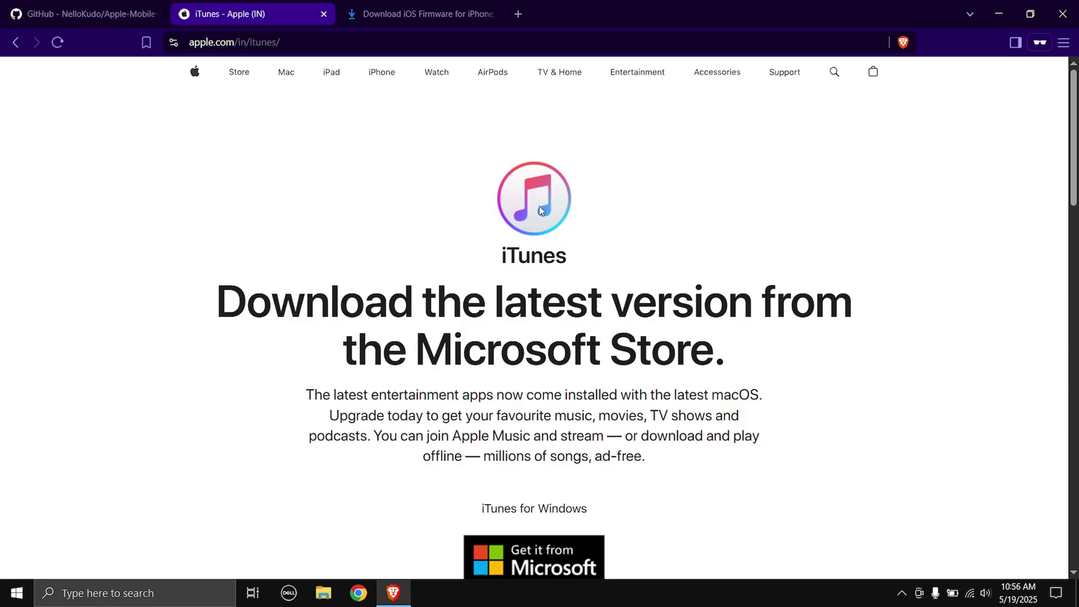
pyautogui.scroll(-3, 538, 206)
pyautogui.scroll(1, 535, 297)
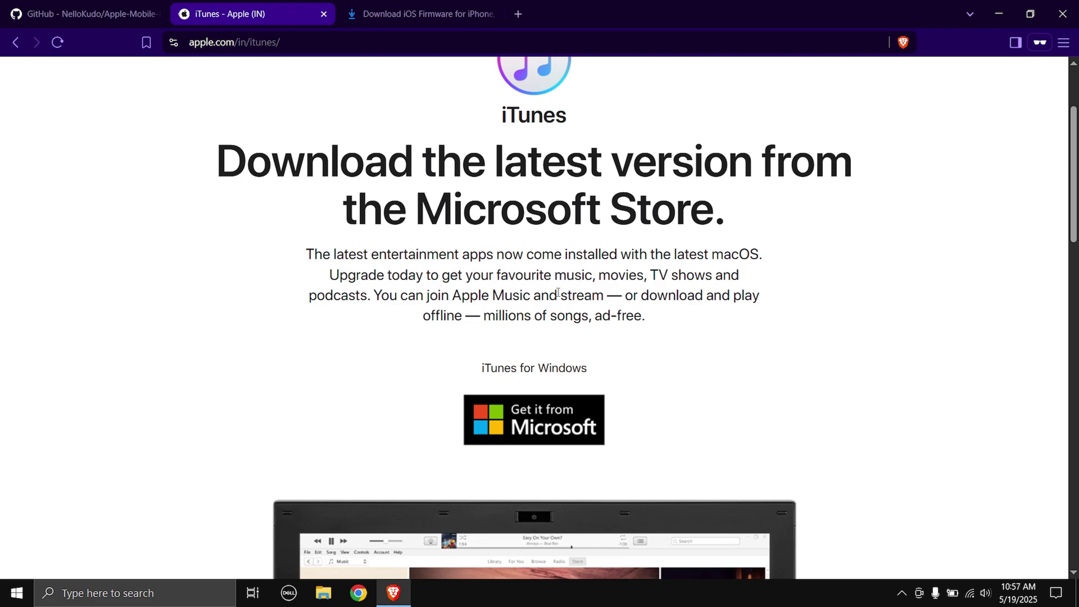
pyautogui.scroll(-10, 558, 292)
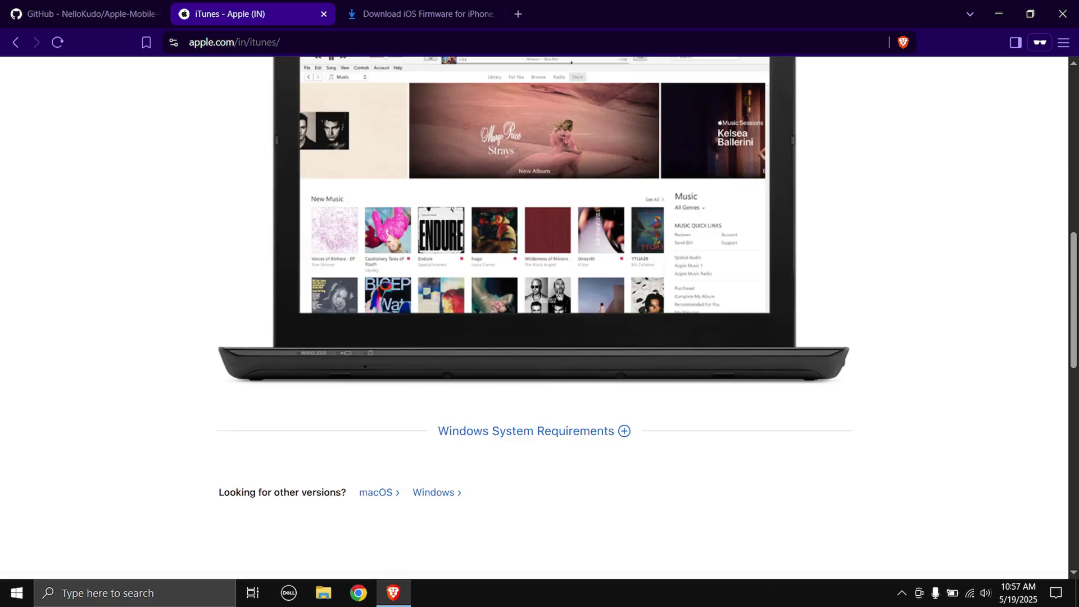
pyautogui.scroll(3, 559, 293)
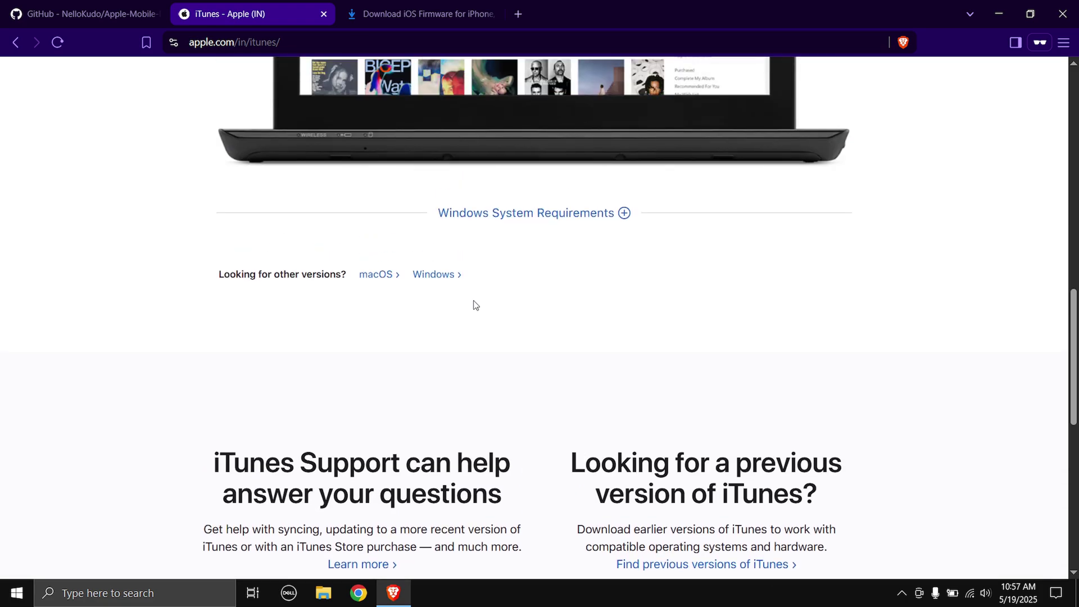
pyautogui.click(433, 276)
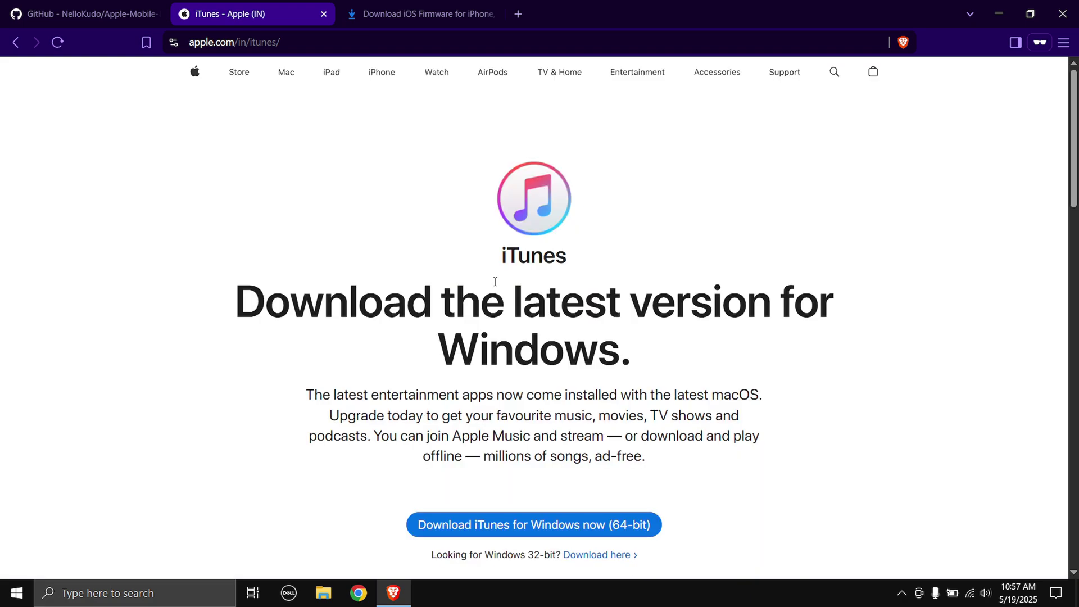
pyautogui.scroll(-3, 621, 357)
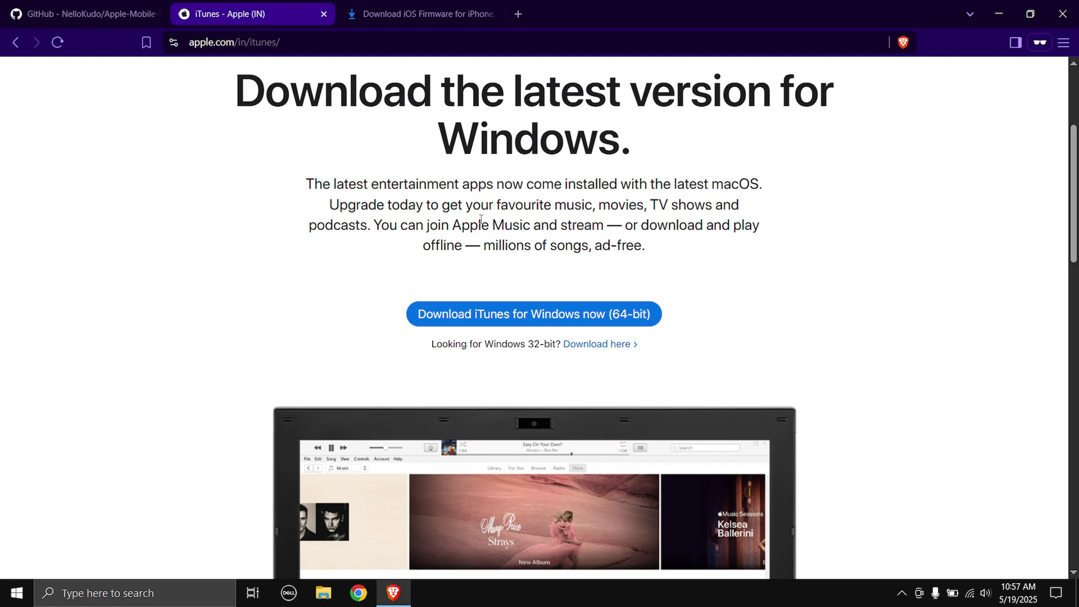
# - Switch to the IPSW Downloads site, choose iPhone as the product and browse the list of iPhone models
pyautogui.click(412, 7)
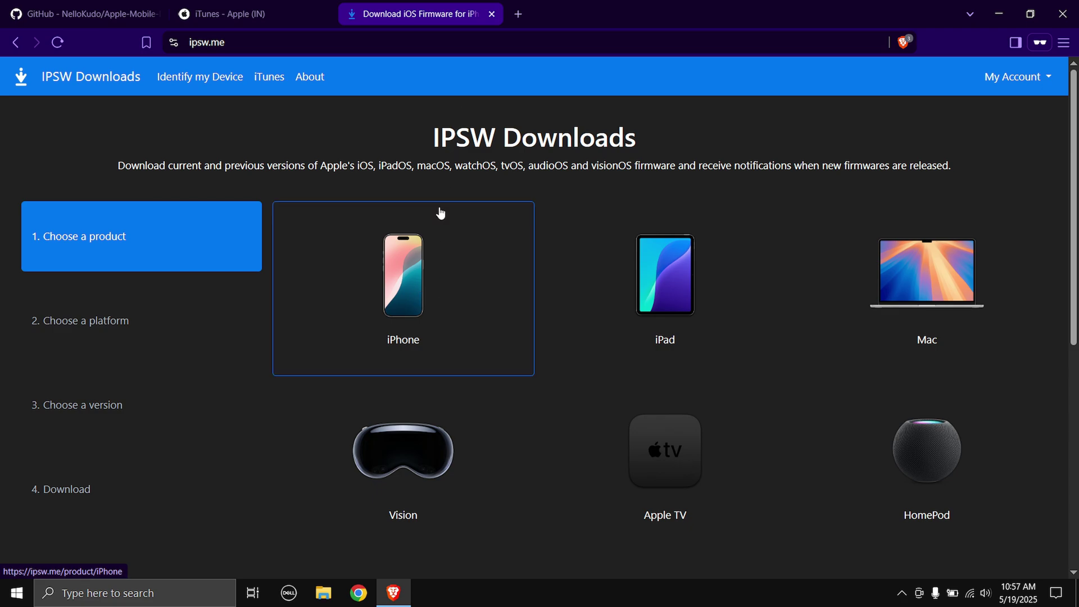
pyautogui.click(404, 298)
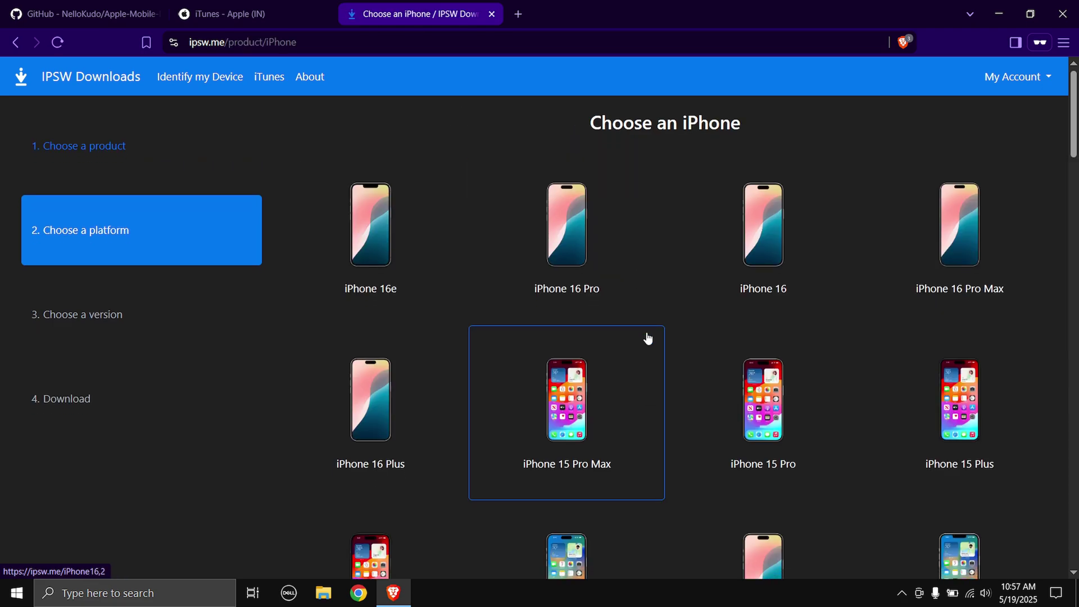
pyautogui.scroll(-5, 648, 338)
pyautogui.scroll(-3, 644, 321)
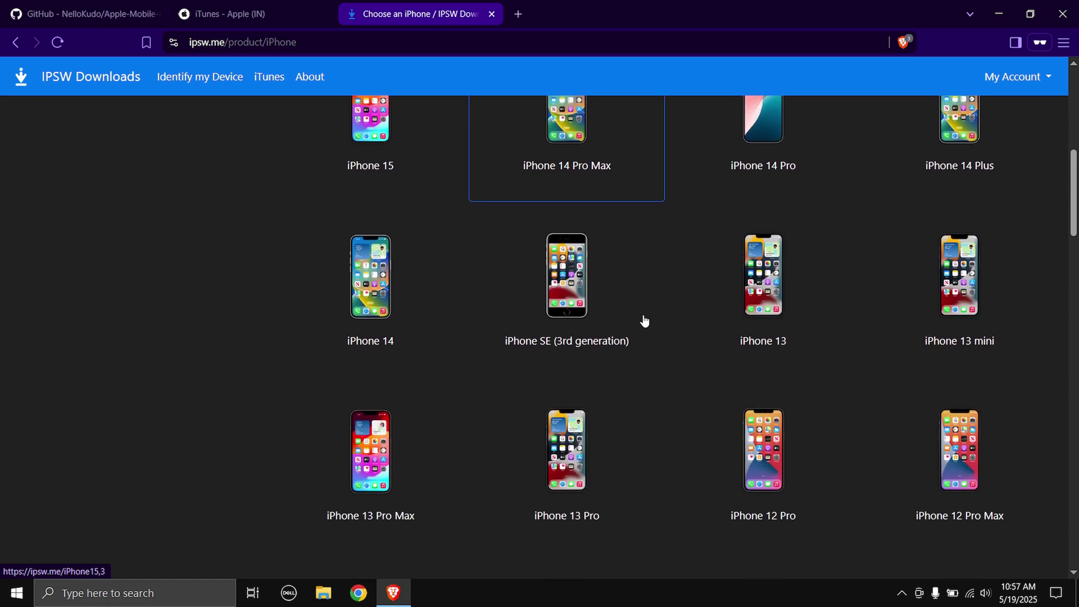
pyautogui.scroll(2, 644, 318)
pyautogui.scroll(-14, 645, 321)
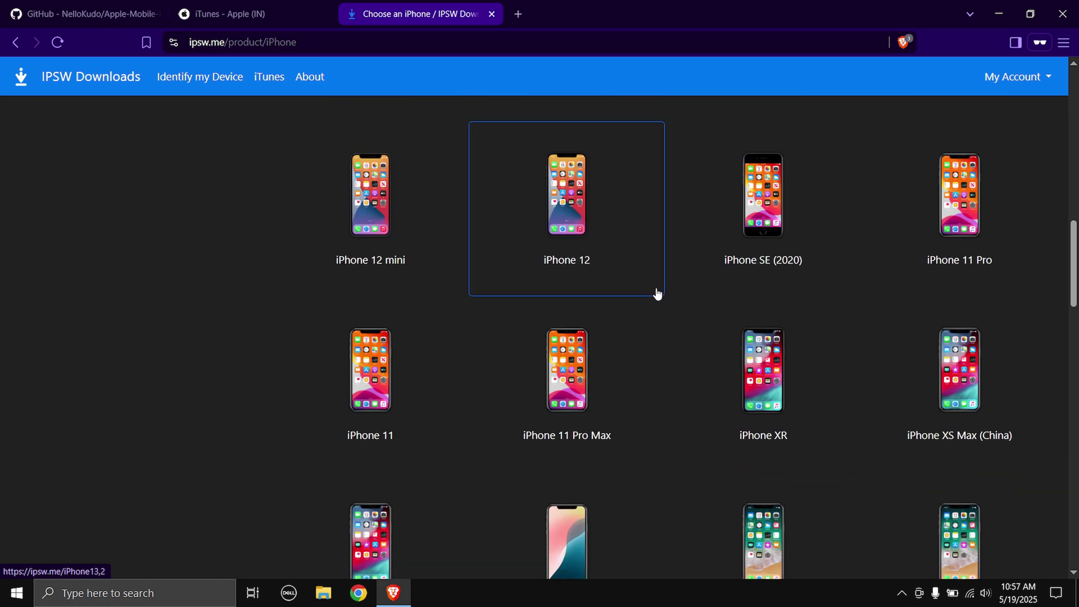
pyautogui.scroll(-8, 725, 272)
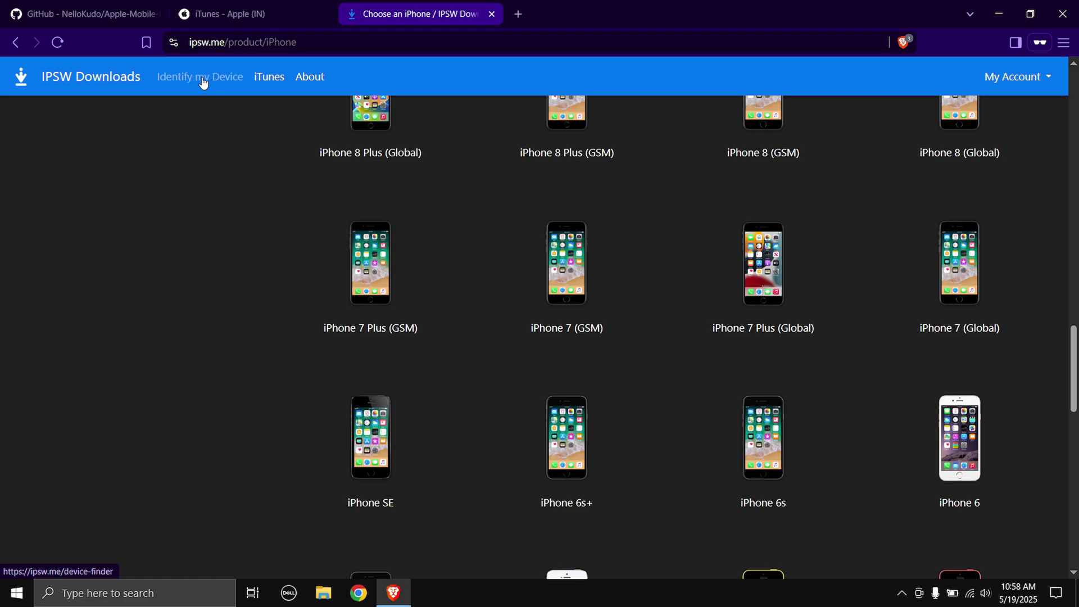
# - Open the site's device identification tool and review the instructions for finding an iPhone's model number
pyautogui.click(204, 82)
pyautogui.scroll(-2, 343, 140)
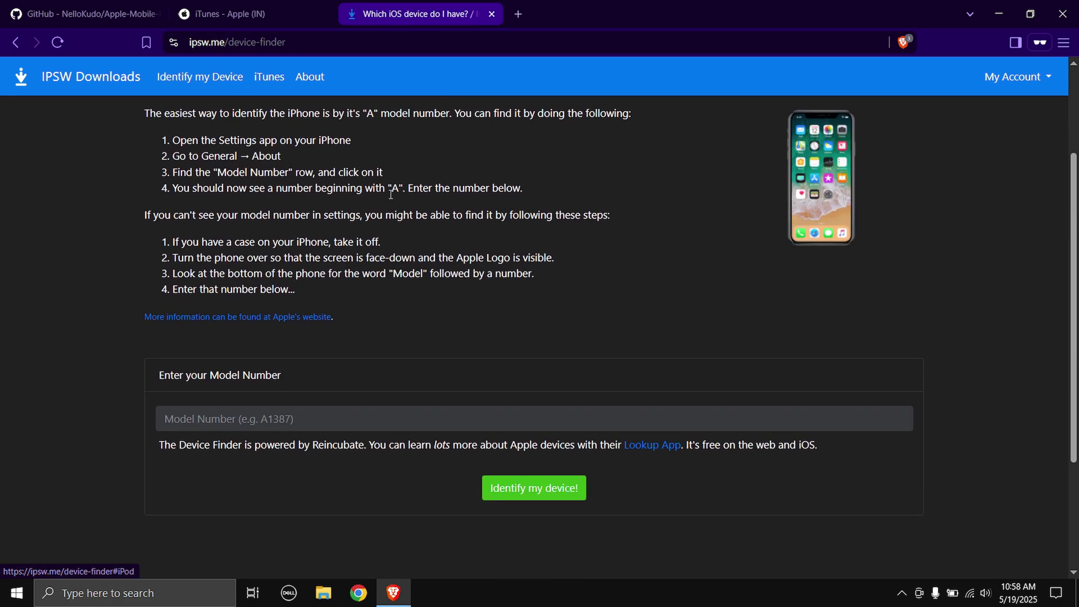
pyautogui.scroll(2, 125, 242)
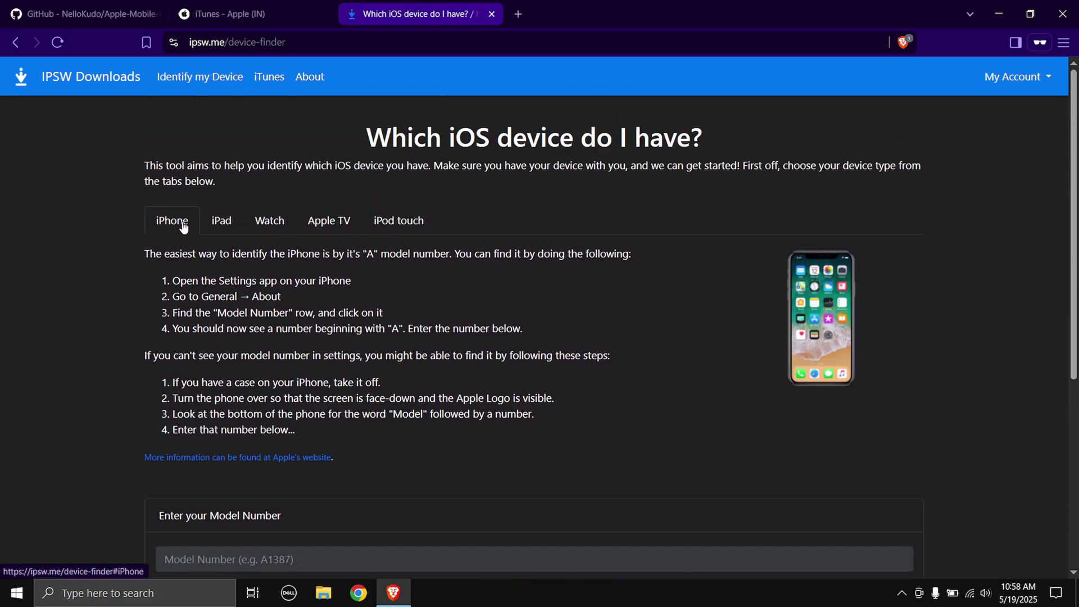
pyautogui.scroll(-5, 216, 238)
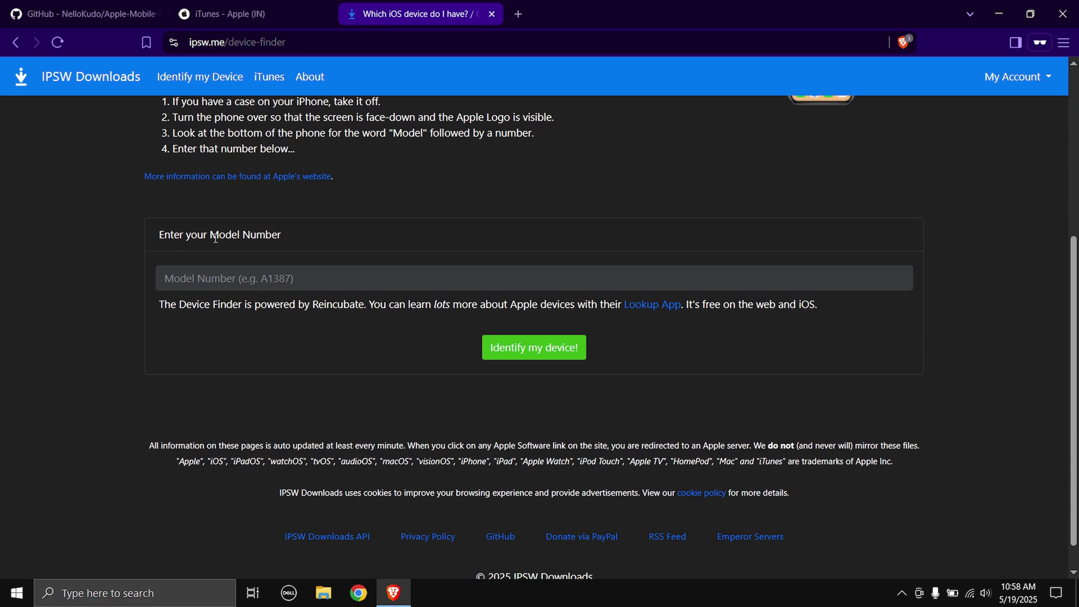
# - Enter the model number A1661 and identify the device
pyautogui.click(230, 277)
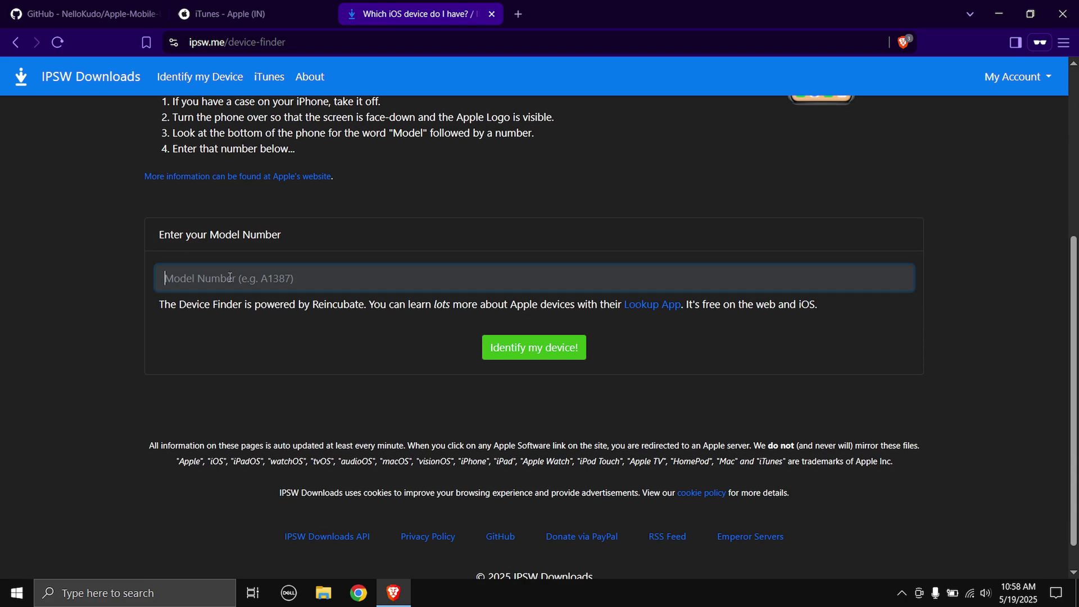
pyautogui.press('capslock')
pyautogui.write('A1')
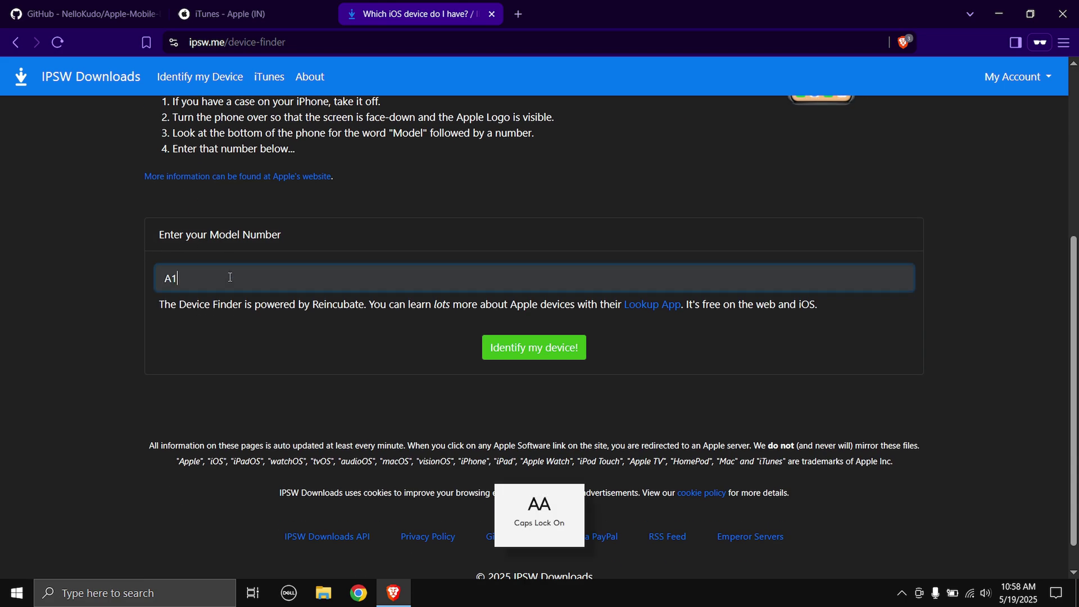
pyautogui.write('55')
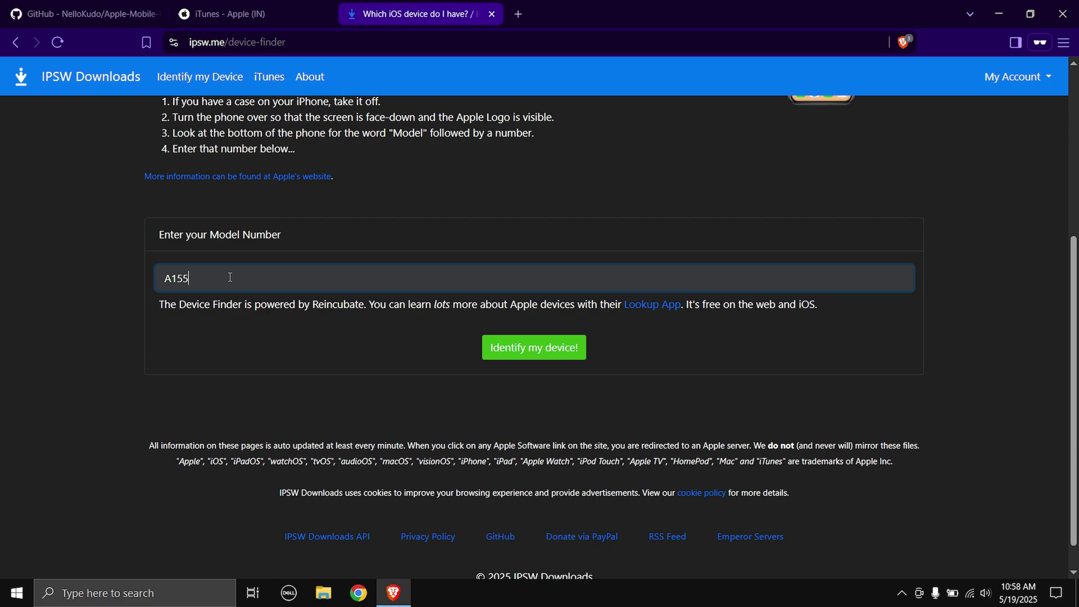
pyautogui.press('BackSpace')
pyautogui.press('BackSpace')
pyautogui.write('661')
pyautogui.press('capslock')
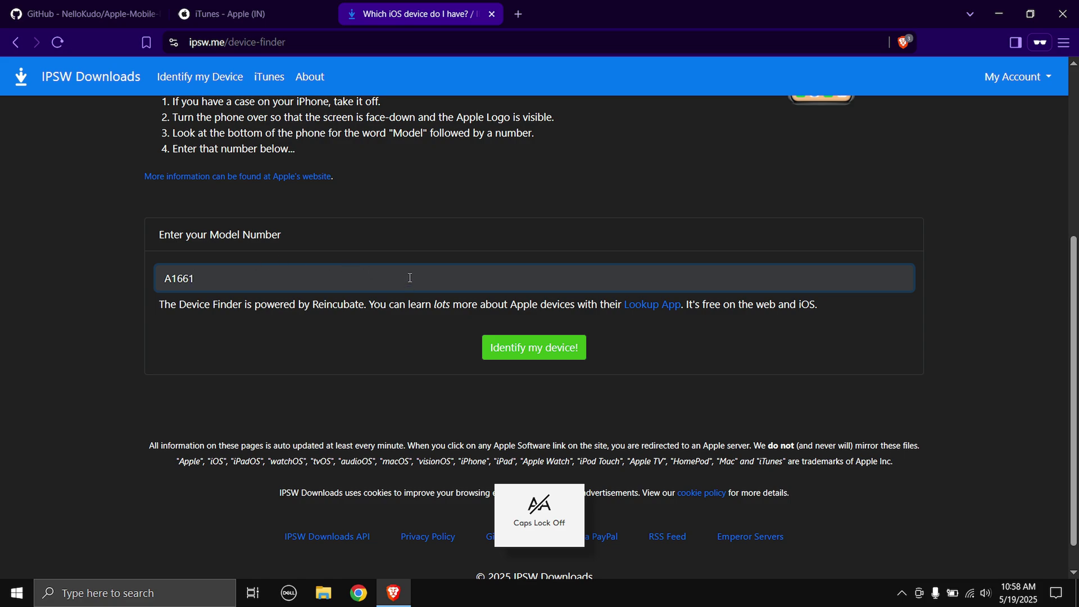
pyautogui.click(535, 349)
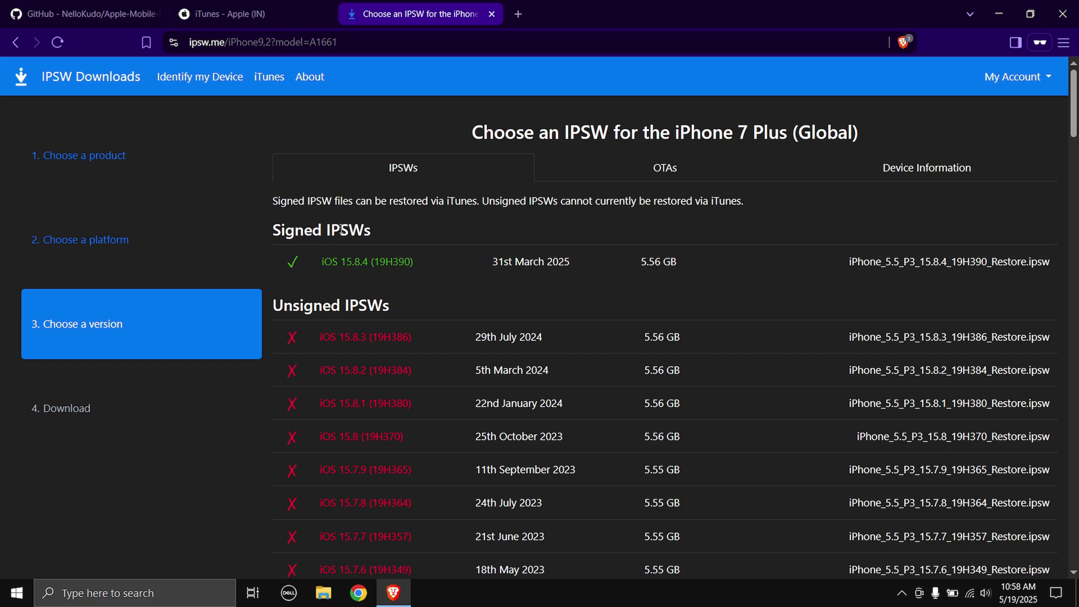
# - Start downloading the signed iOS 15.8.4 (19H390) IPSW for the iPhone 7 Plus (Global) and open its download verification instructions
pyautogui.scroll(-5, 346, 336)
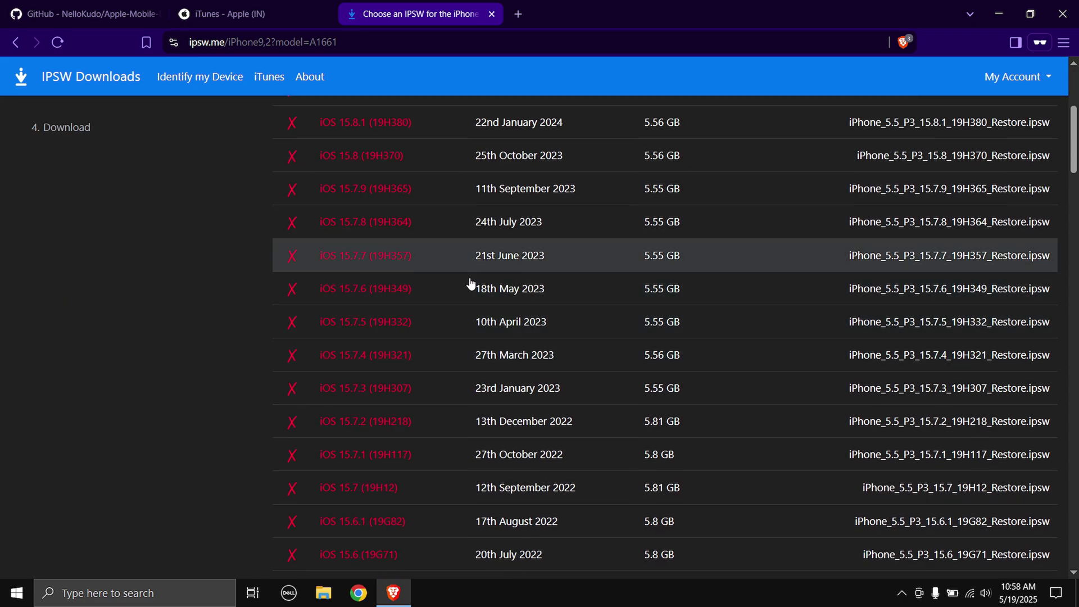
pyautogui.scroll(5, 472, 285)
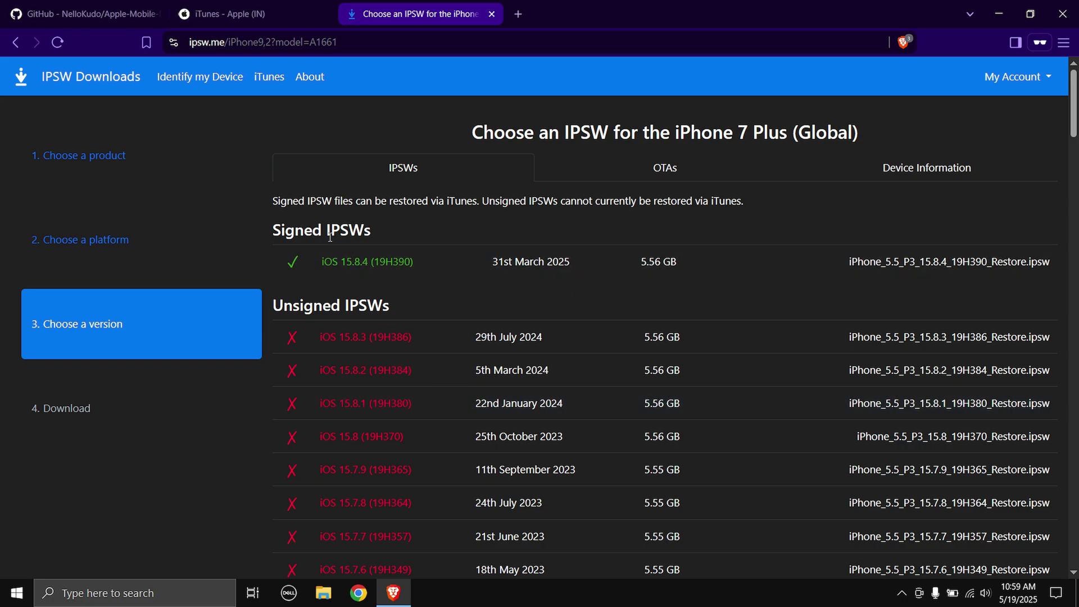
pyautogui.click(431, 266)
pyautogui.scroll(-5, 486, 326)
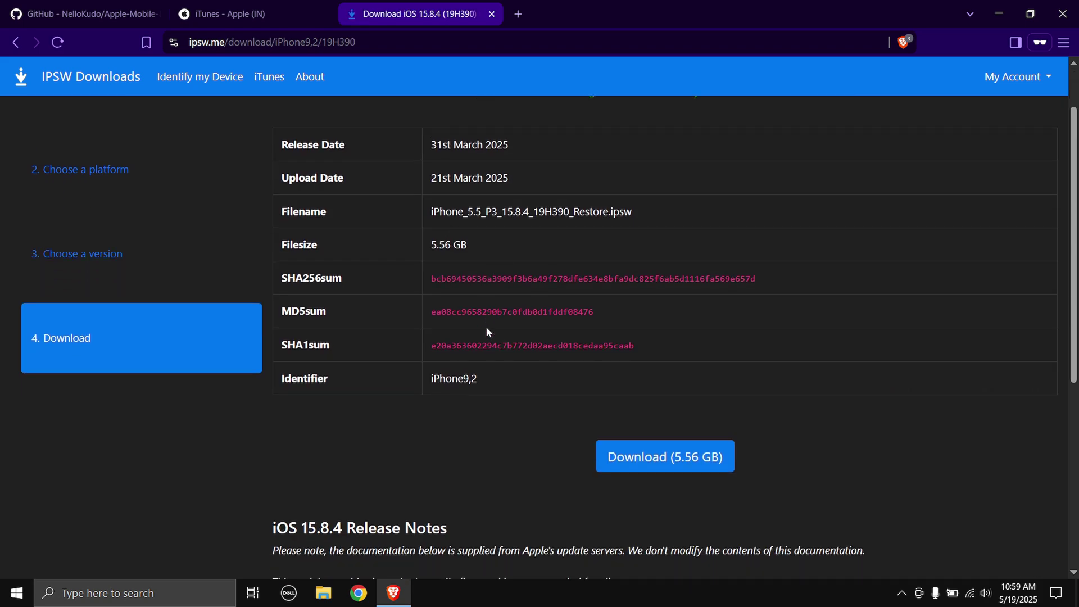
pyautogui.click(653, 460)
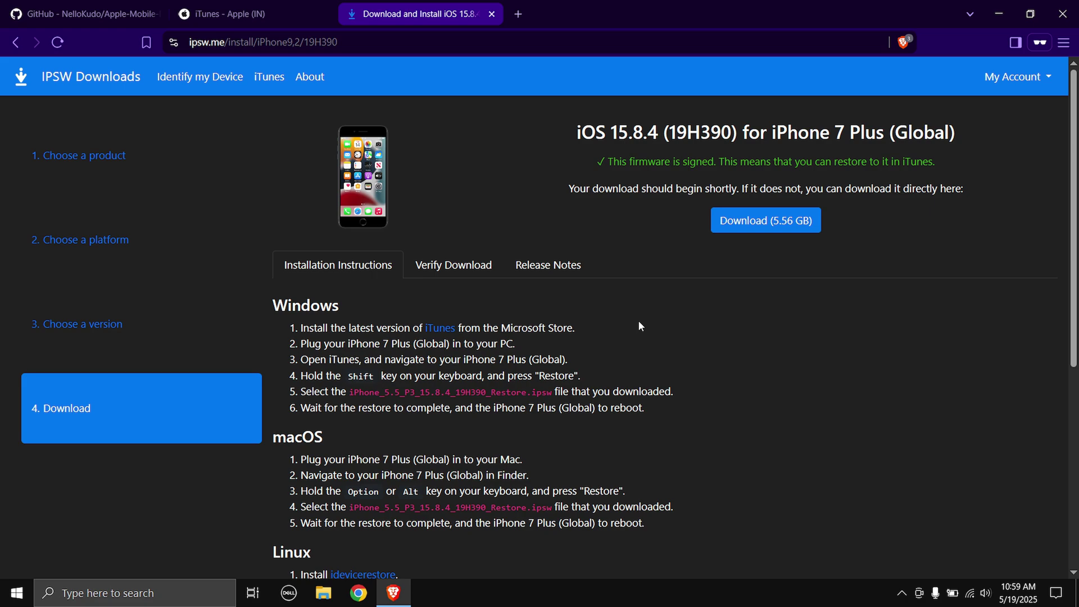
pyautogui.click(461, 270)
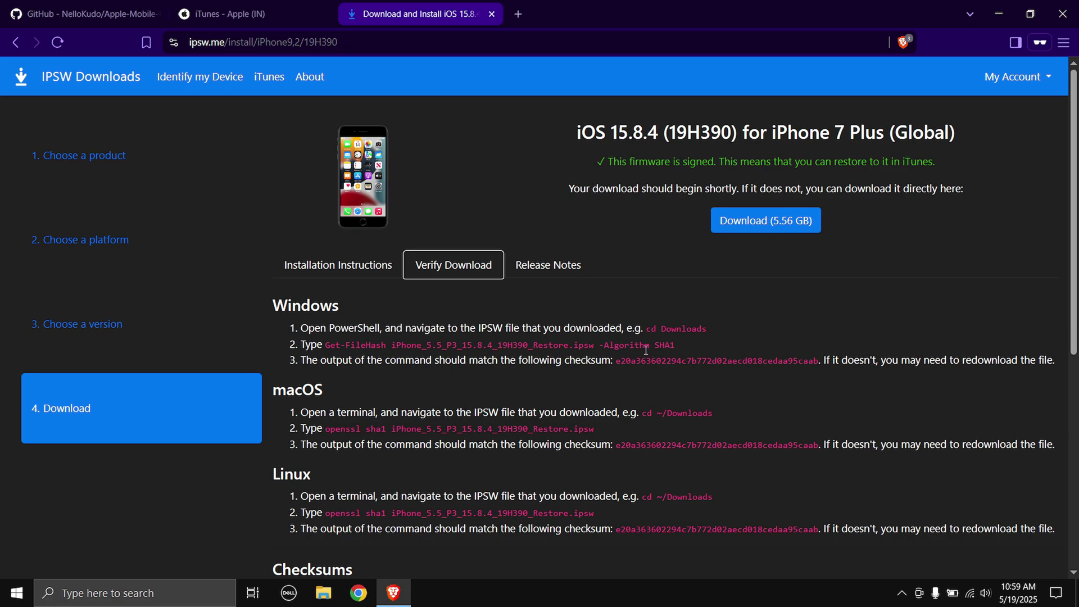
# - Copy the Windows Get-FileHash command for the IPSW and run it with the SHA1 algorithm in a PowerShell window opened on the desktop
pyautogui.moveTo(325, 345); pyautogui.dragTo(678, 346)
pyautogui.hotkey('ctrl', 'c')
pyautogui.press('super+d')
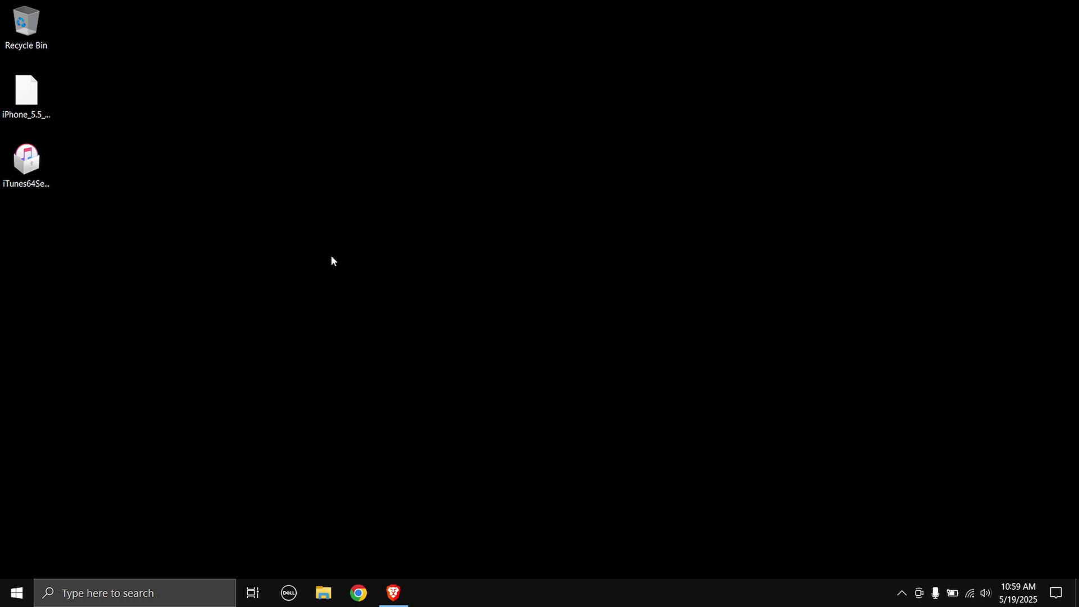
pyautogui.rightClick(130, 198)
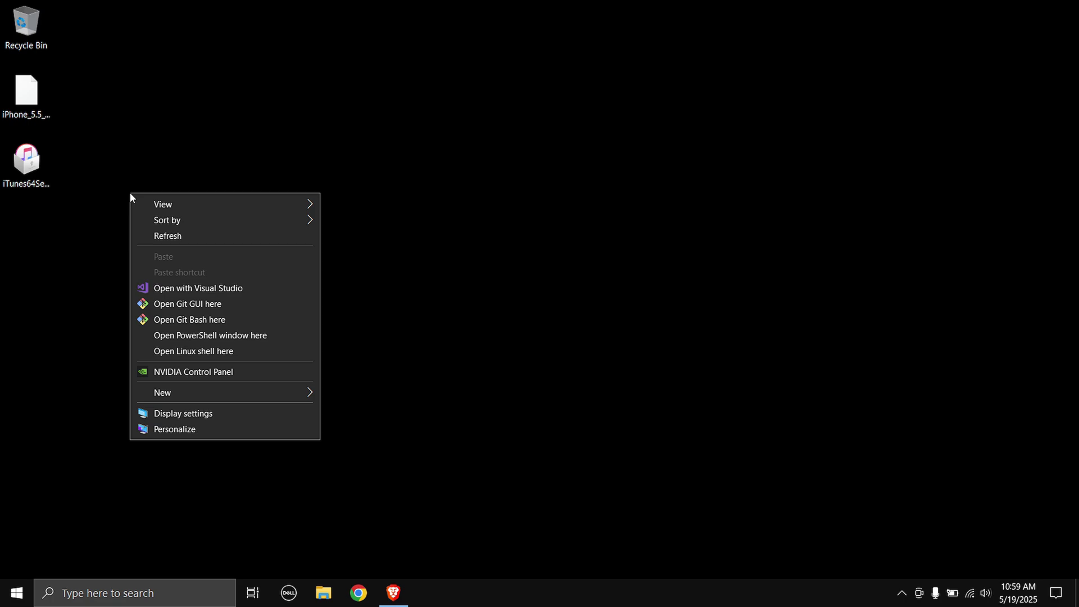
pyautogui.click(256, 336)
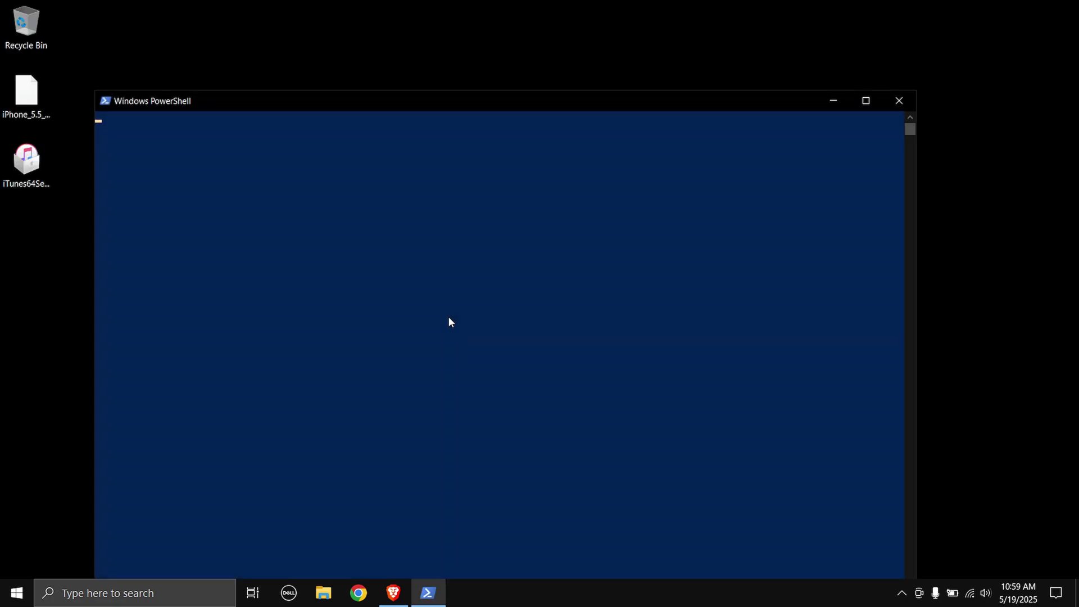
pyautogui.moveTo(329, 102); pyautogui.dragTo(353, 66)
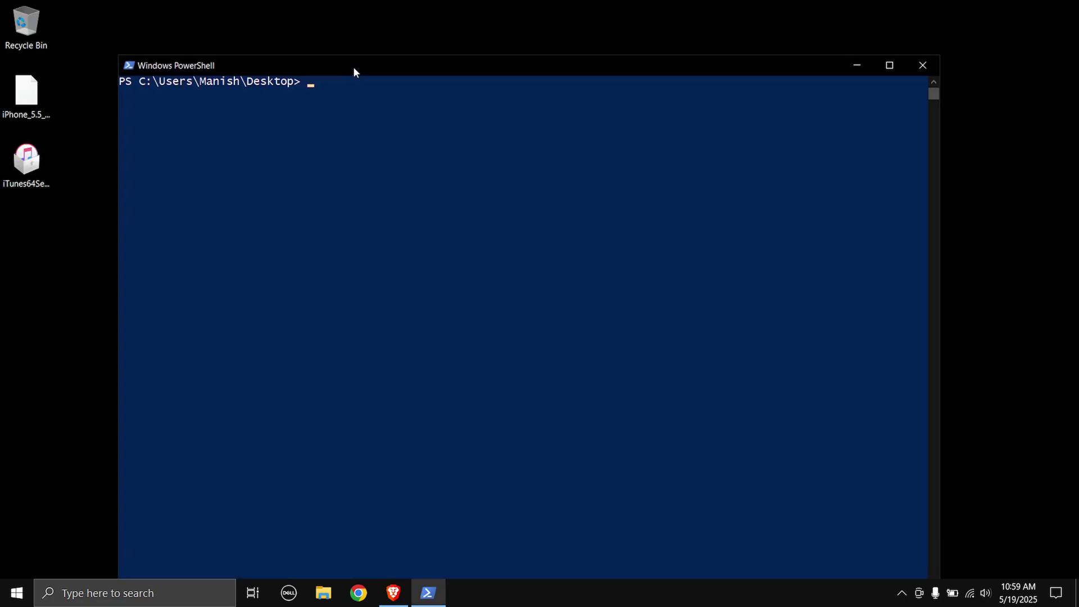
pyautogui.hotkey('ctrl', 'v')
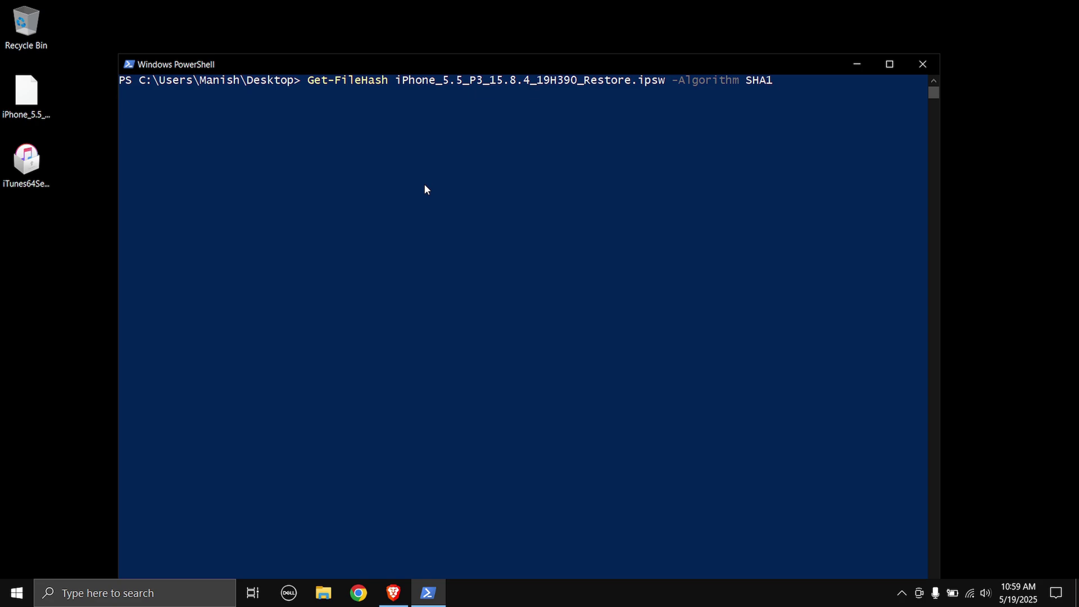
pyautogui.press('Return')
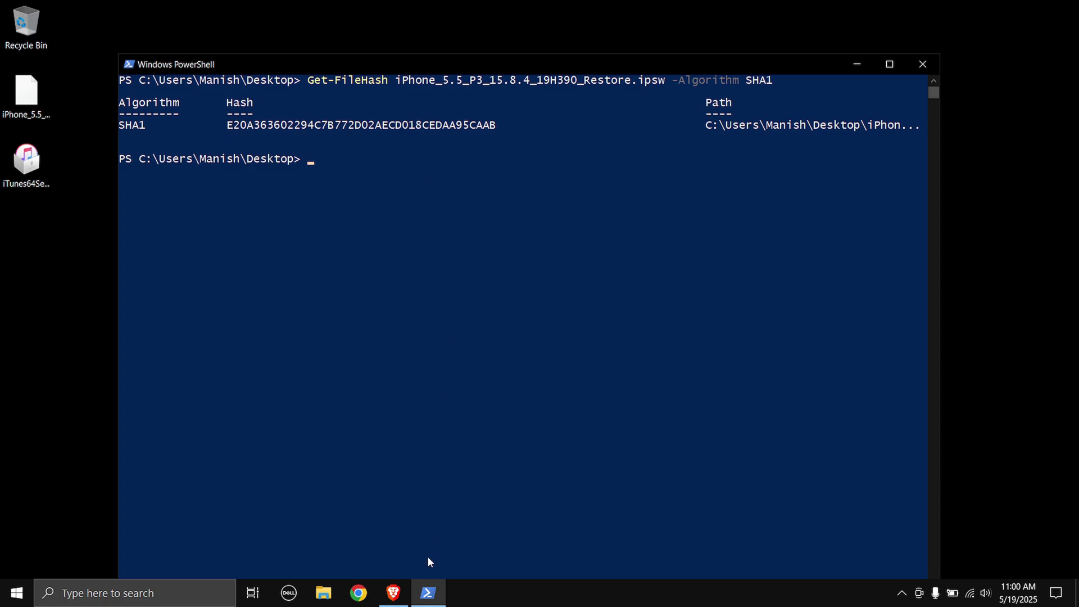
# - Copy the computed SHA1 hash and search for it on the IPSW verification page in the browser to compare the checksums
pyautogui.moveTo(227, 125); pyautogui.dragTo(493, 128)
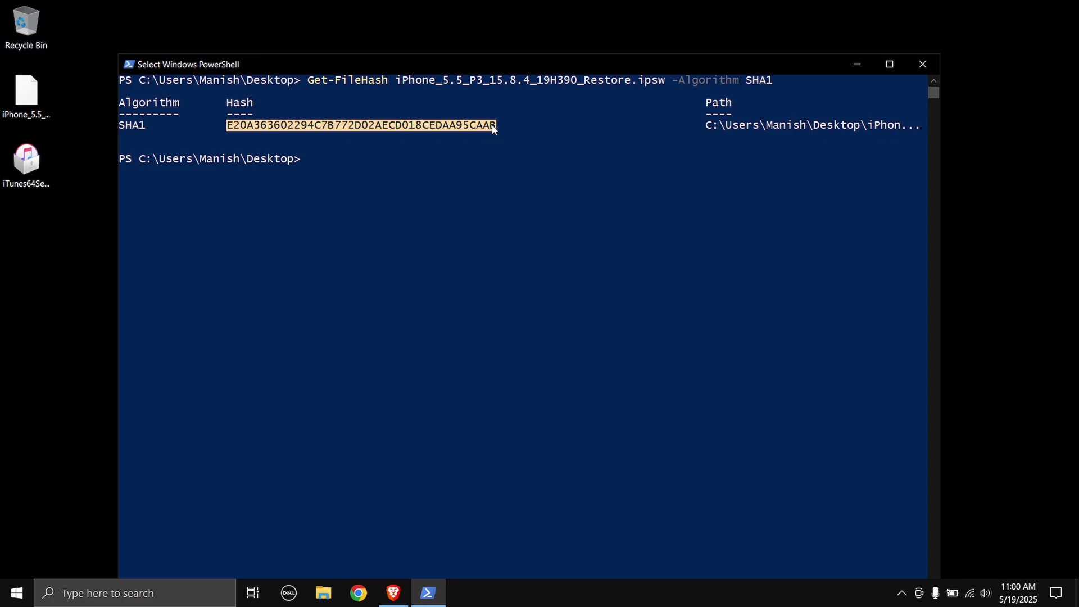
pyautogui.rightClick(493, 128)
pyautogui.moveTo(227, 125); pyautogui.dragTo(495, 129)
pyautogui.rightClick(495, 129)
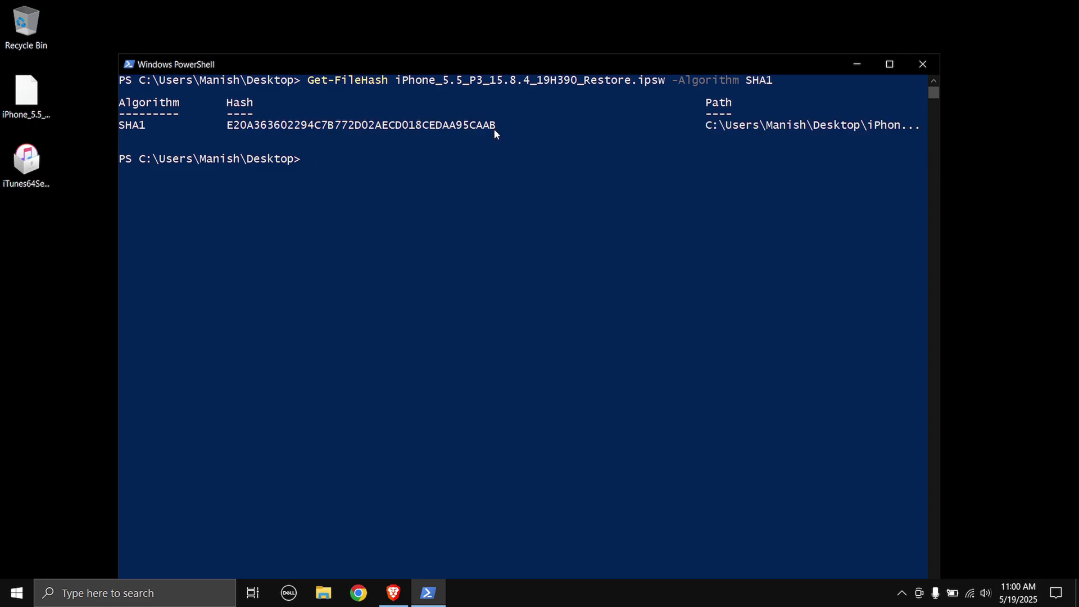
pyautogui.click(394, 593)
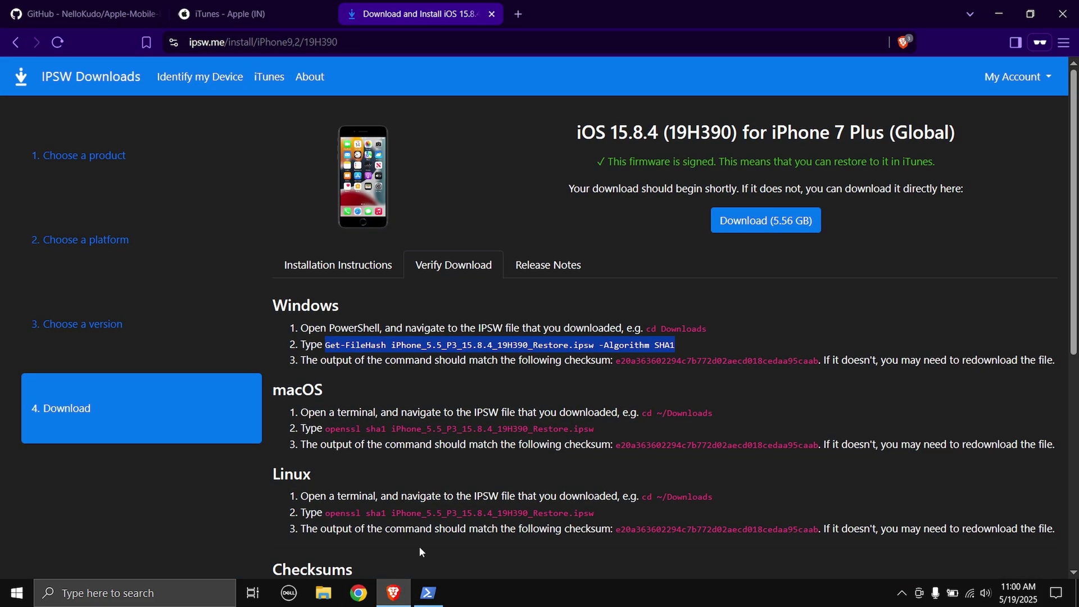
pyautogui.rightClick(543, 388)
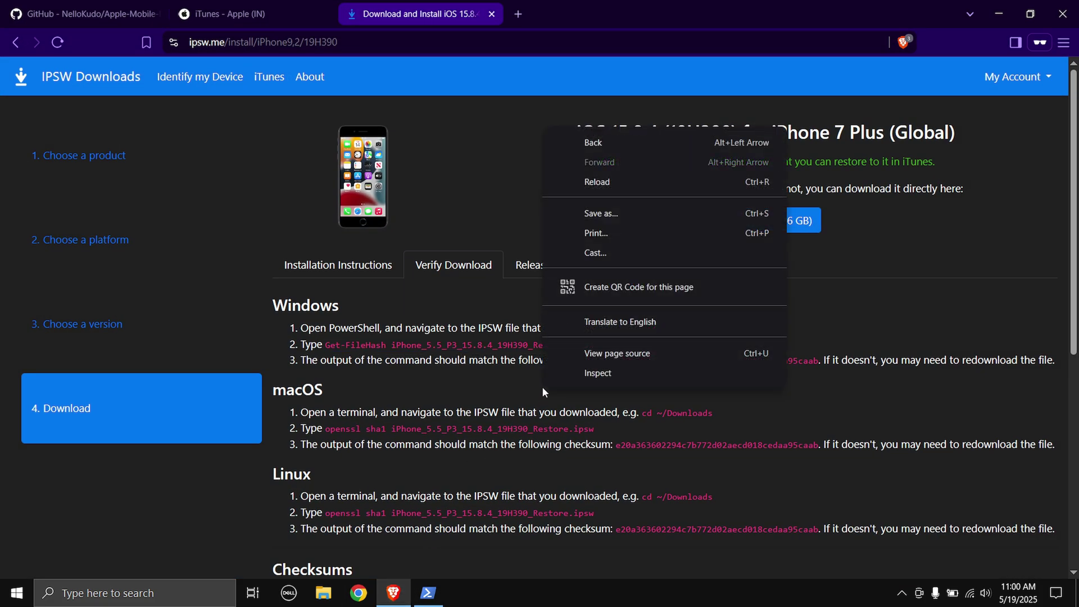
pyautogui.click(472, 371)
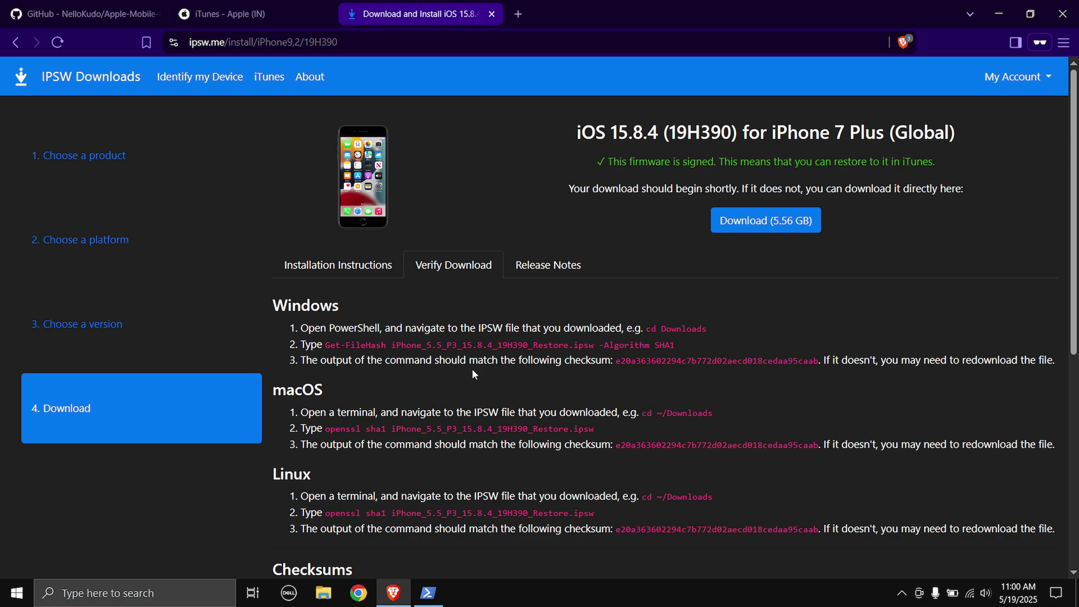
pyautogui.hotkey('ctrl', 'f')
pyautogui.write('E20A363602294C7B772D02AECD018CEDAA95CAAB')
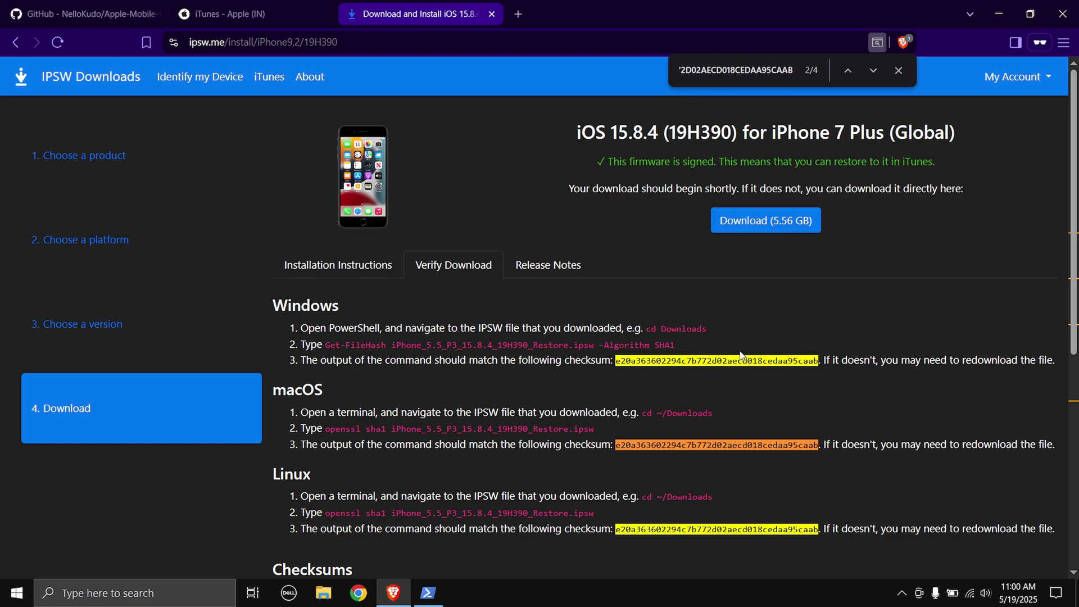
pyautogui.press('Escape')
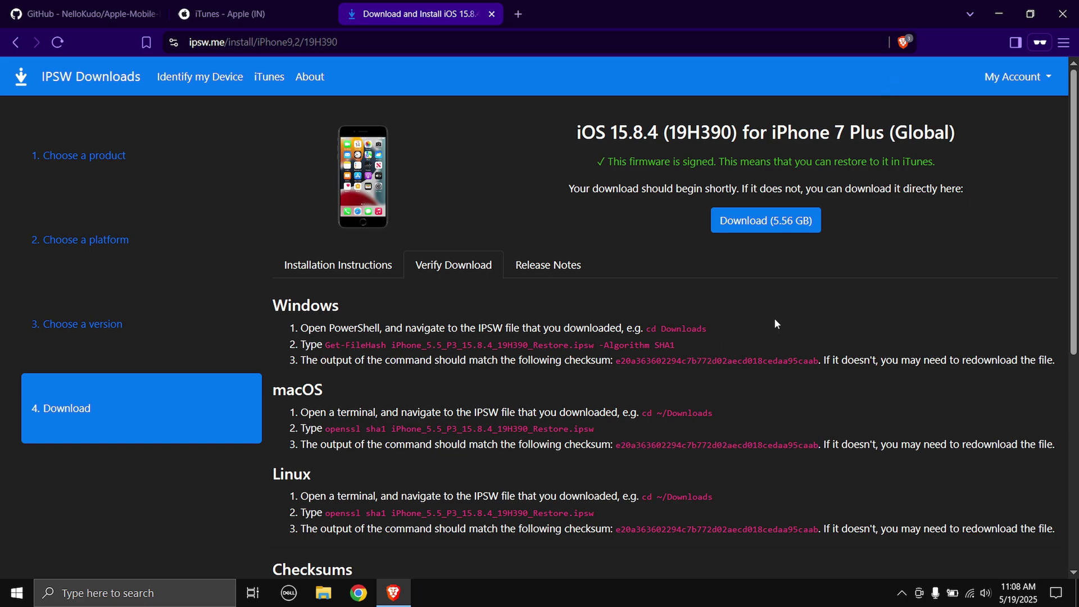
# - Close the browser and start the iTunes installer saved on the desktop
pyautogui.click(1063, 14)
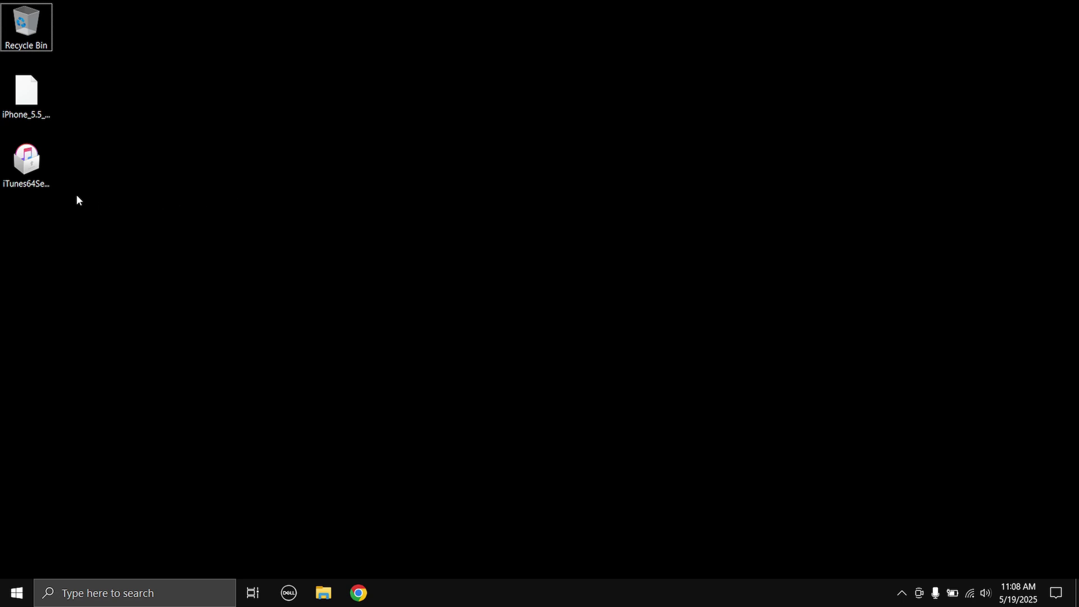
pyautogui.doubleClick(38, 179)
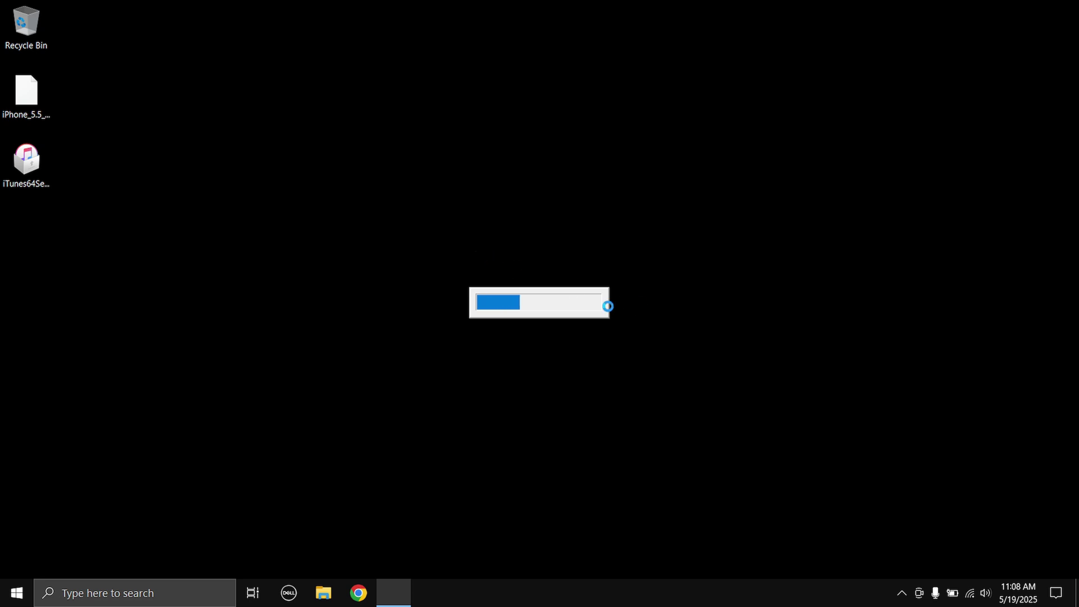
pyautogui.click(902, 594)
pyautogui.click(636, 359)
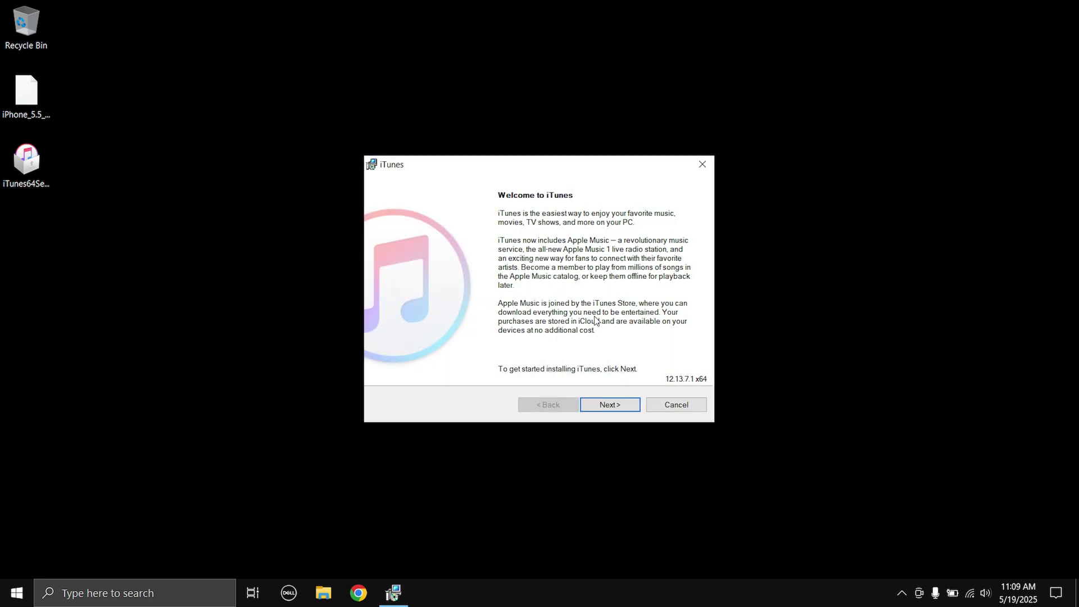
# - Install iTunes without a desktop shortcut or default audio player role, and finish the installer without opening iTunes
pyautogui.click(616, 401)
pyautogui.click(489, 247)
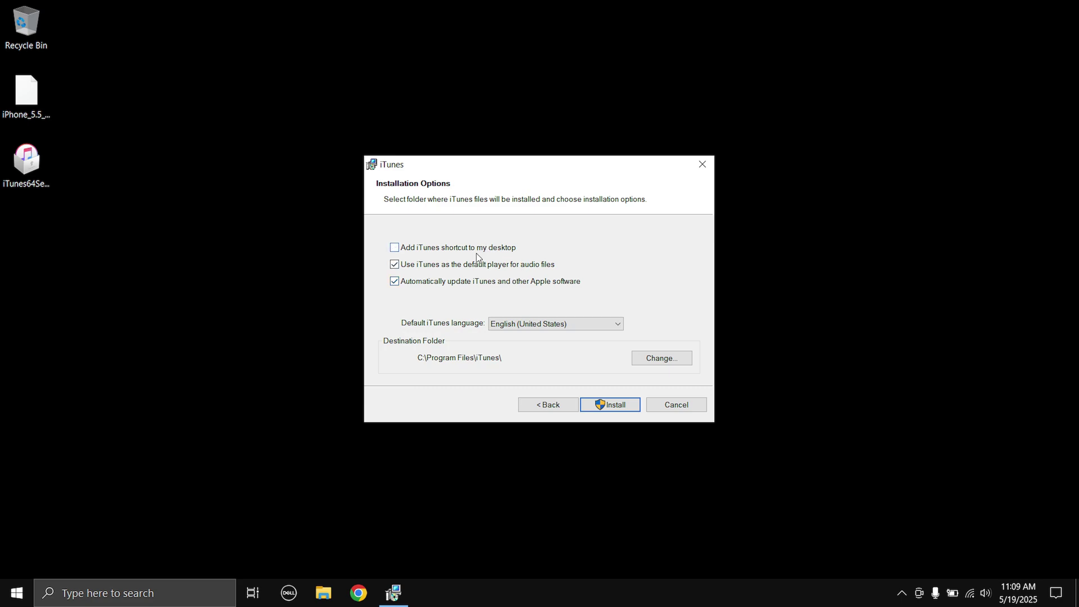
pyautogui.click(474, 264)
pyautogui.click(612, 405)
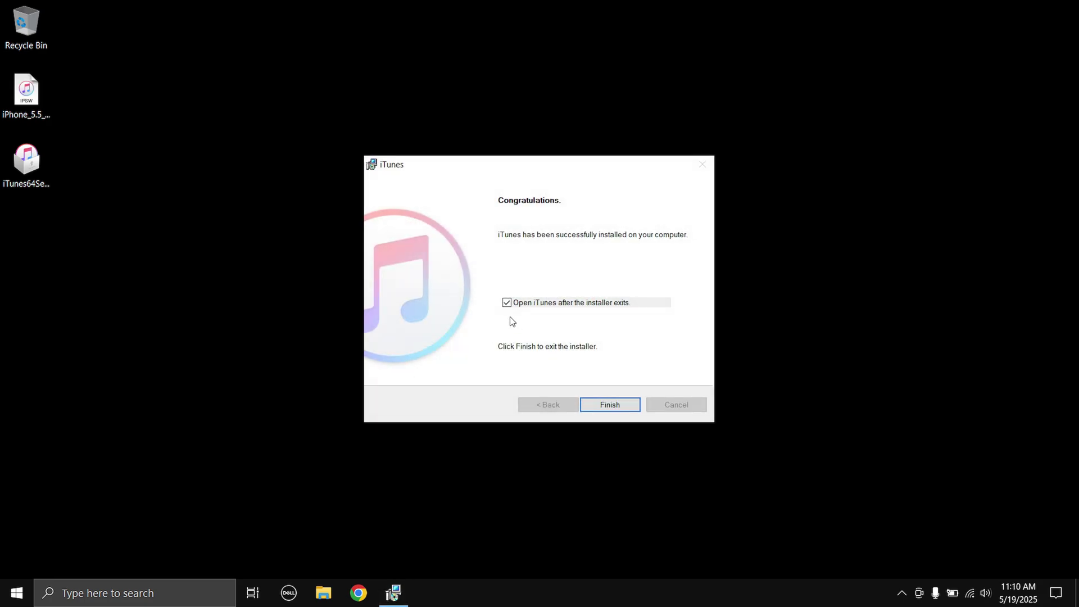
pyautogui.click(507, 304)
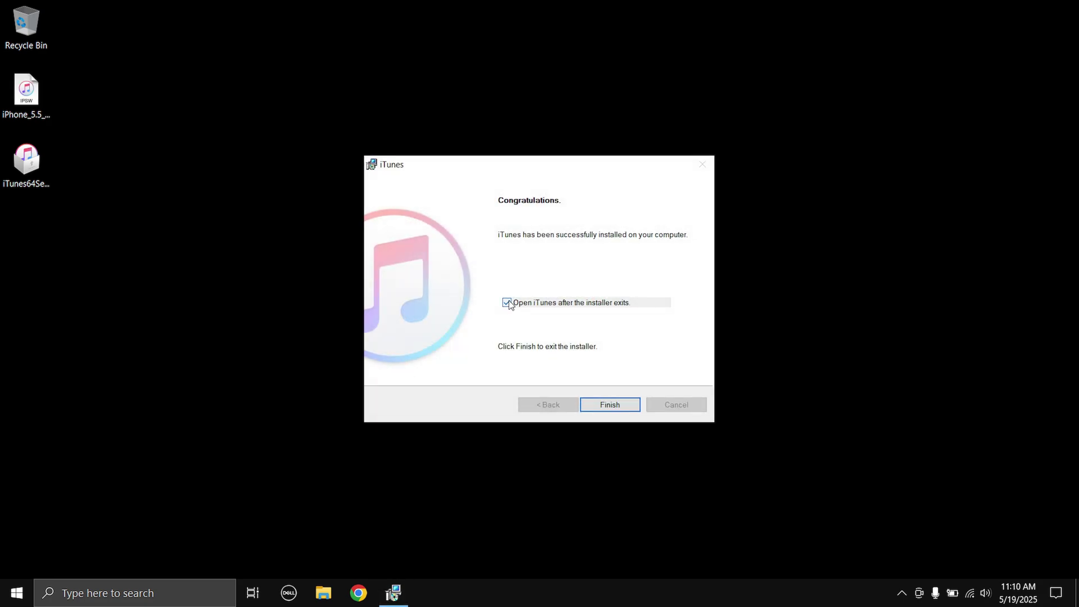
pyautogui.click(624, 405)
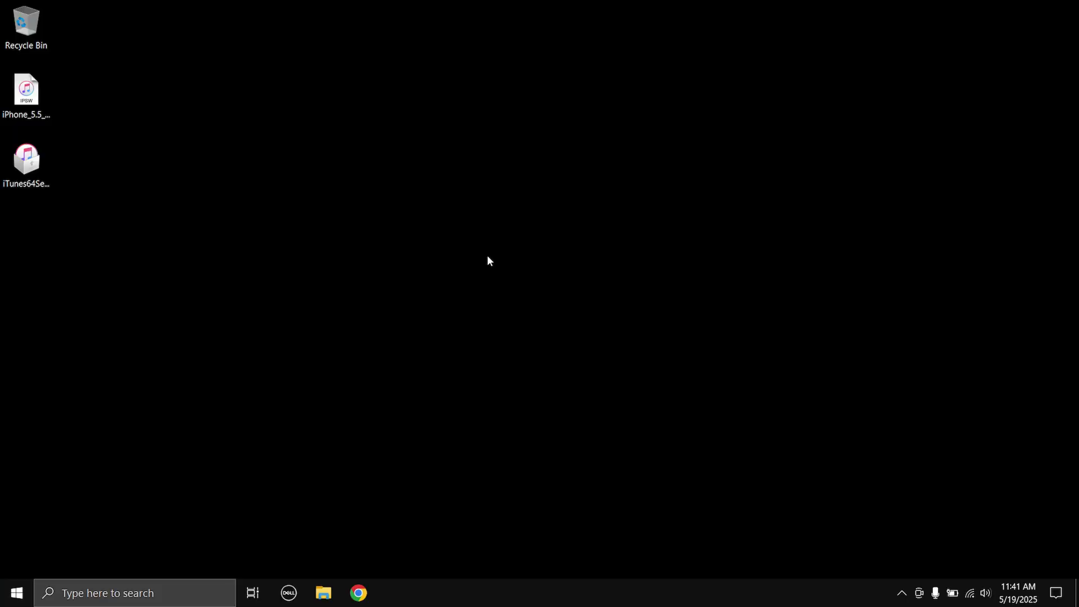
# - Find and launch iTunes through Windows search and accept its software license agreement
pyautogui.press('super')
pyautogui.write('itun')
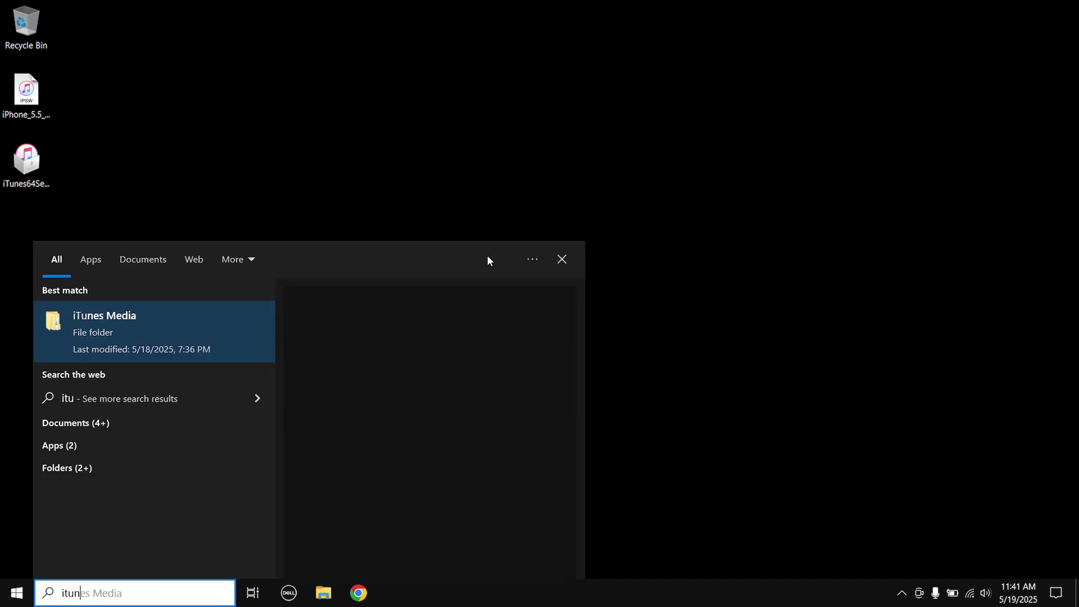
pyautogui.write('es')
pyautogui.press('Return')
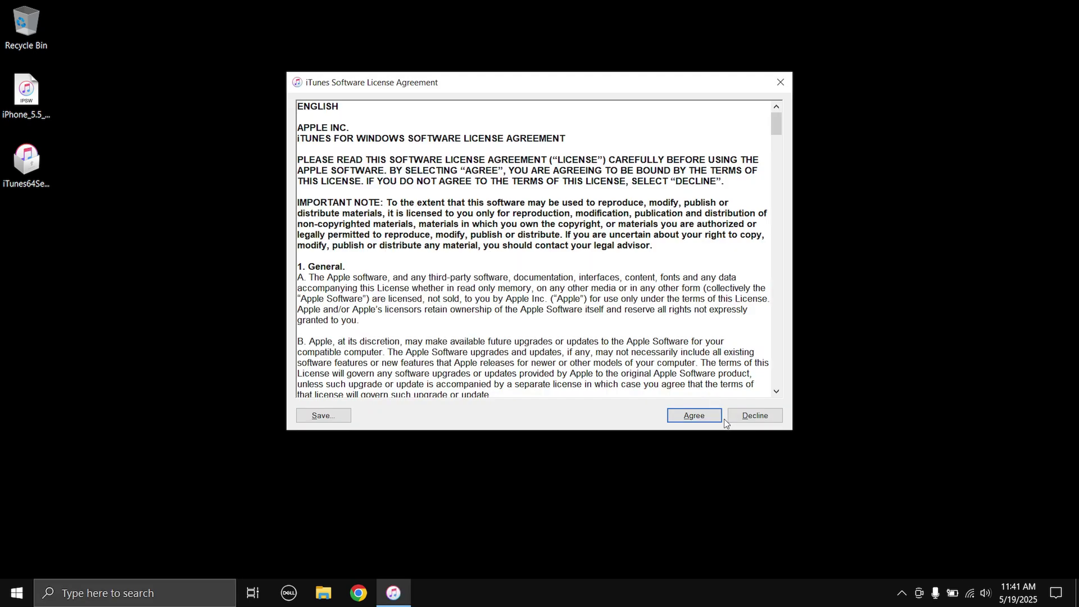
pyautogui.click(708, 420)
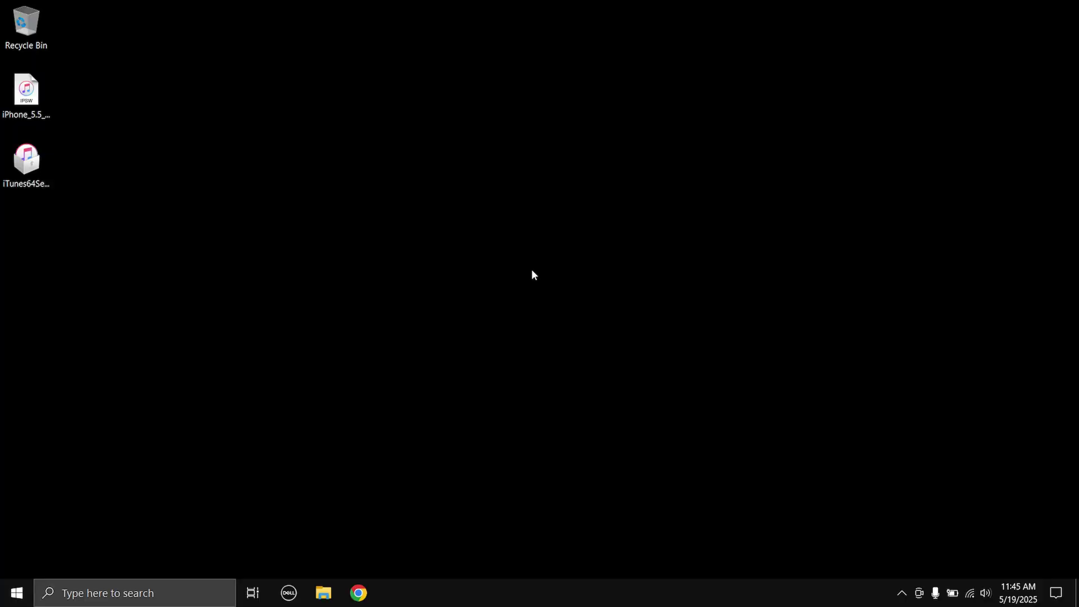
# - Reopen iTunes through Windows search and postpone the iCloud for Windows installation offer
pyautogui.click(135, 593)
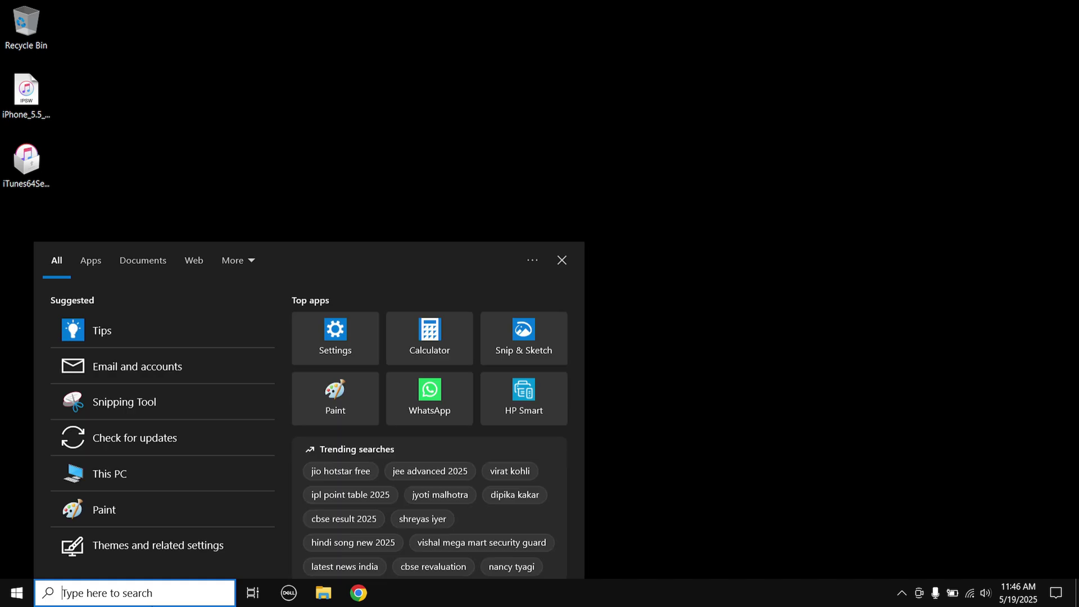
pyautogui.write('itn')
pyautogui.press('Return')
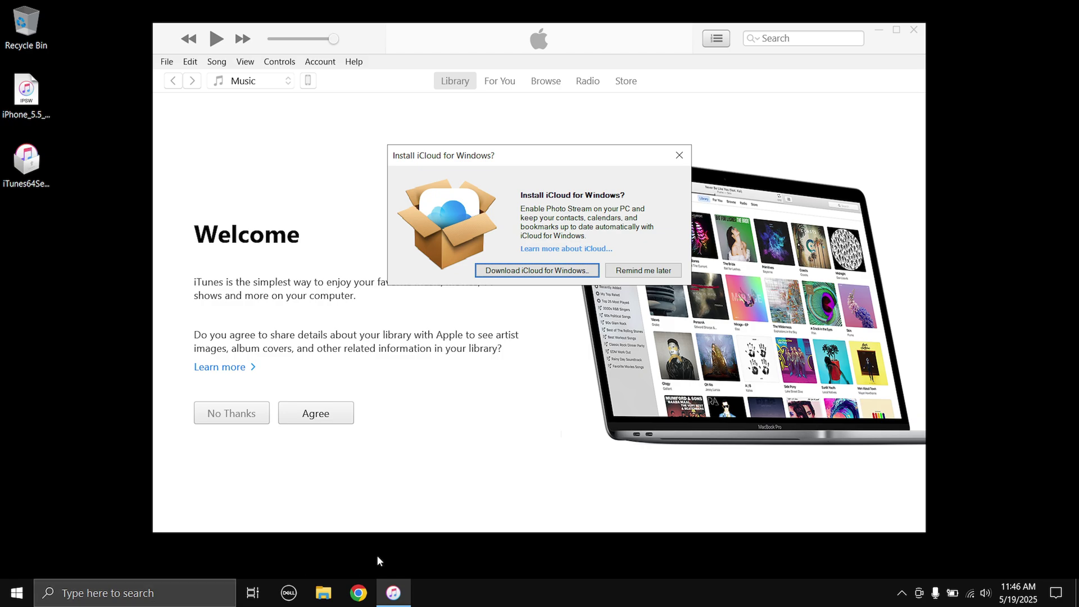
pyautogui.click(636, 271)
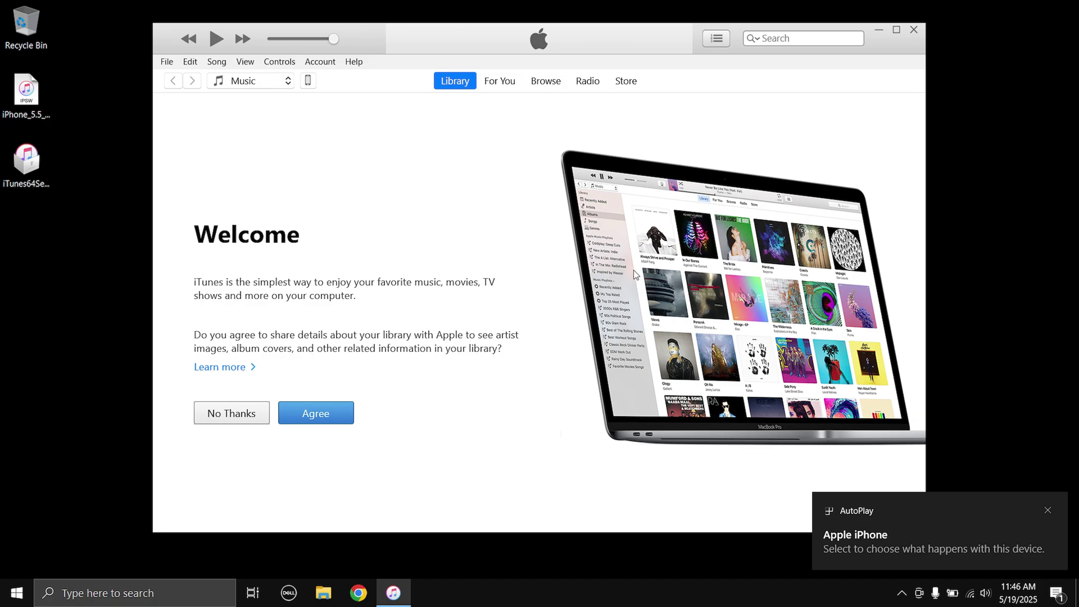
# - Open the connected iPhone's summary page and set automatic backups to This Computer
pyautogui.click(308, 80)
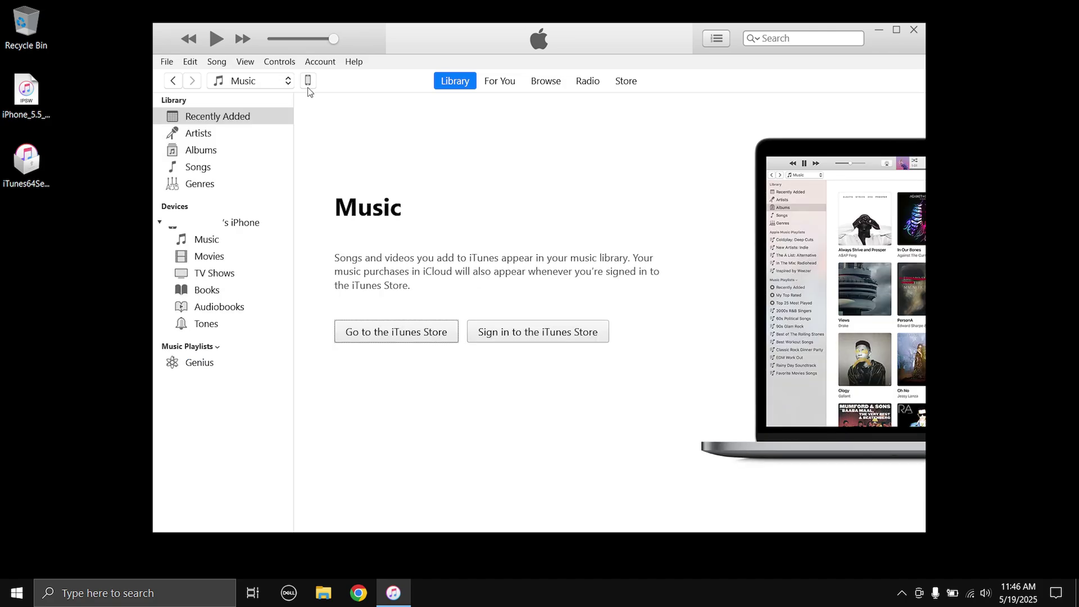
pyautogui.click(228, 224)
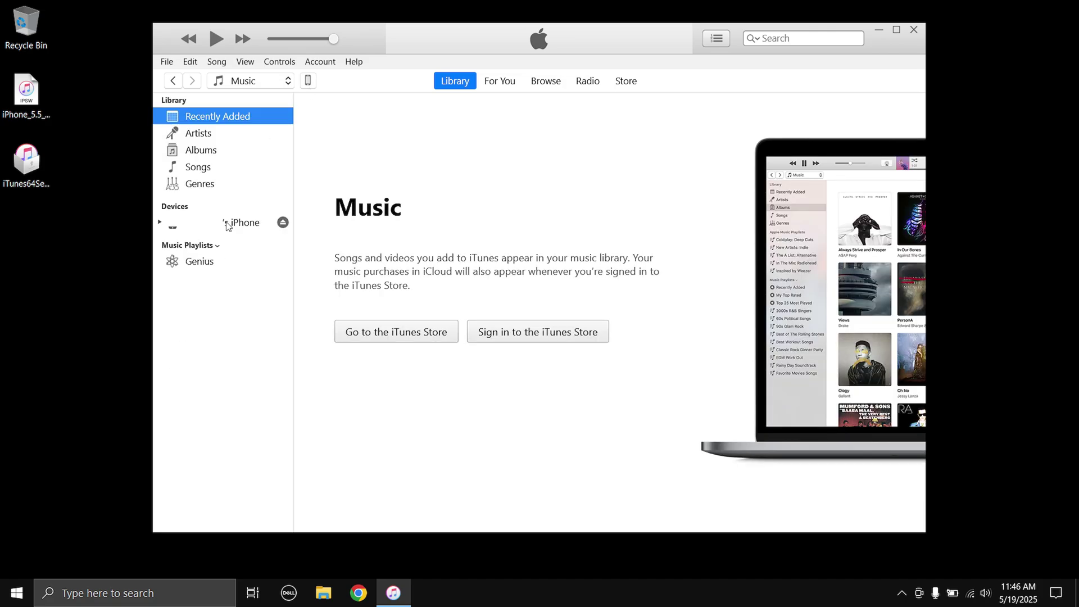
pyautogui.click(309, 84)
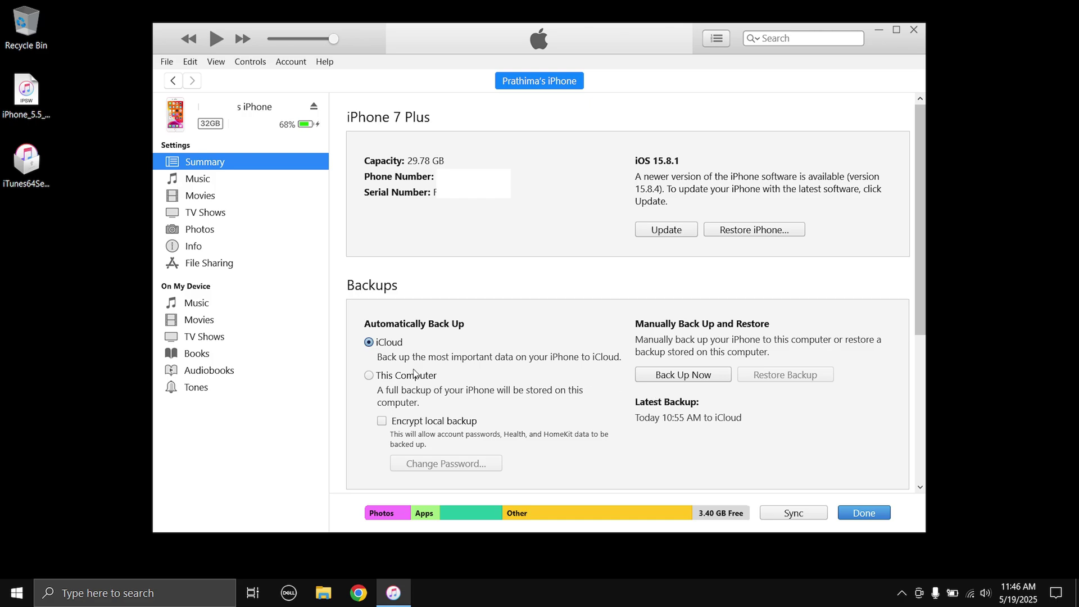
pyautogui.click(369, 376)
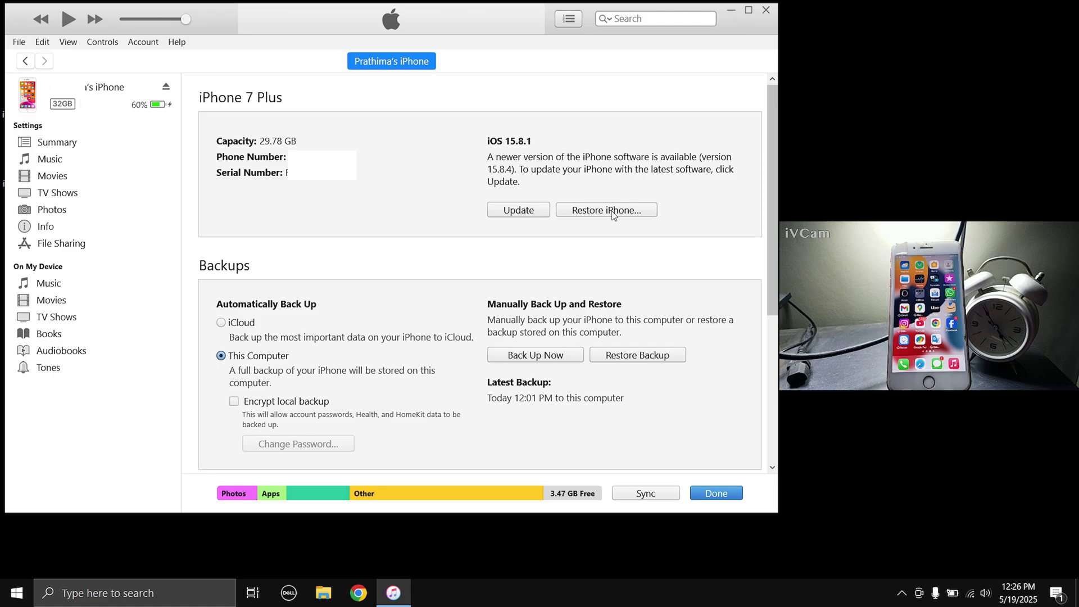
# - Restore the iPhone using the firmware file iPhone_5.5_P3_15.8.4_19H390_Restore.ipsw from the desktop and confirm erasing it
pyautogui.keyDown('shift'); pyautogui.click(613, 214); pyautogui.keyUp('shift')
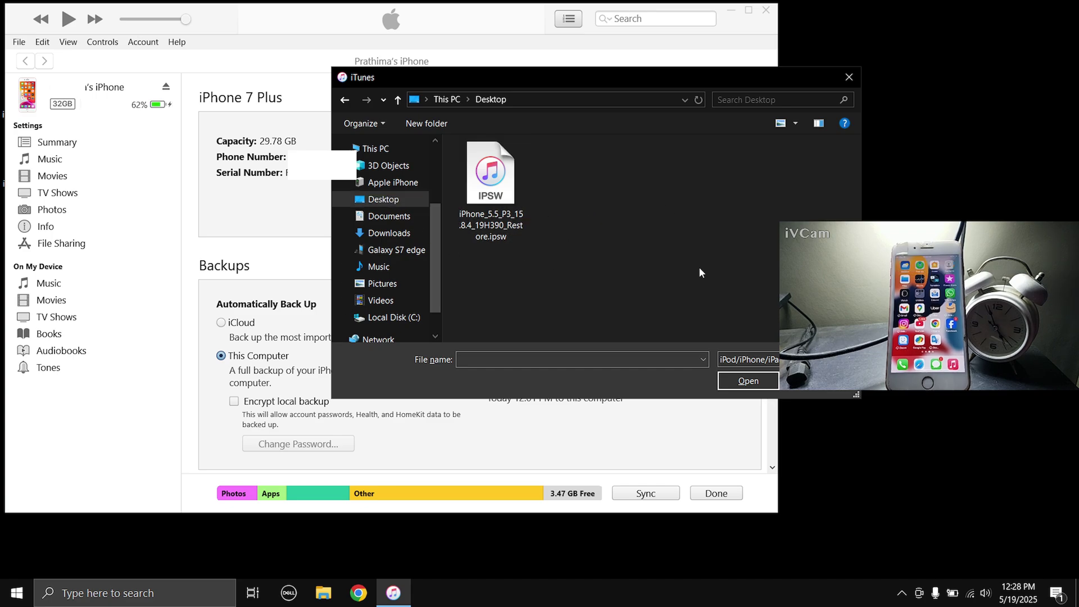
pyautogui.doubleClick(503, 212)
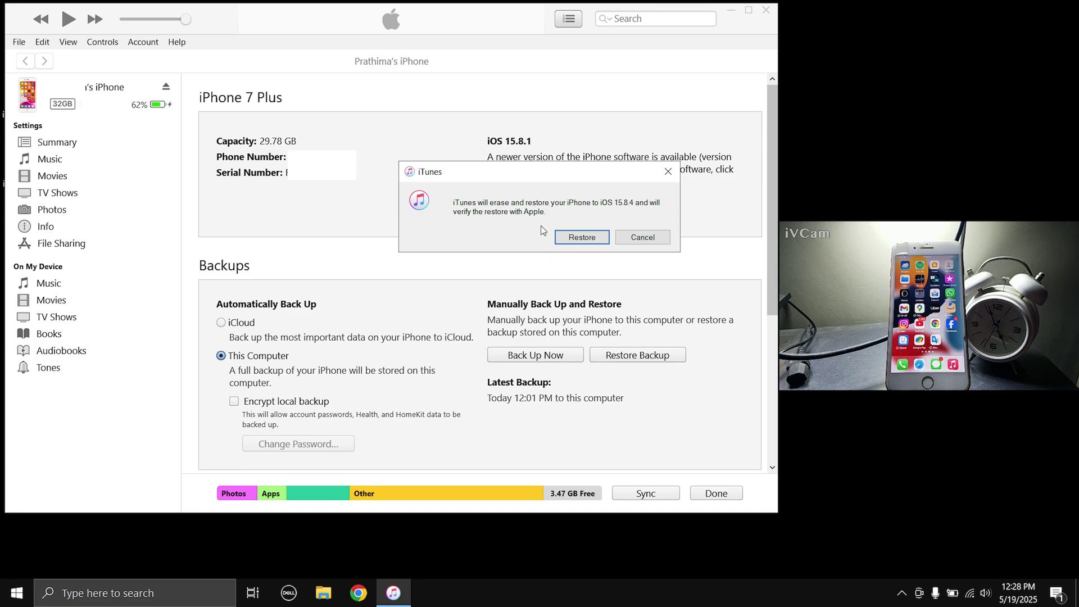
pyautogui.click(577, 239)
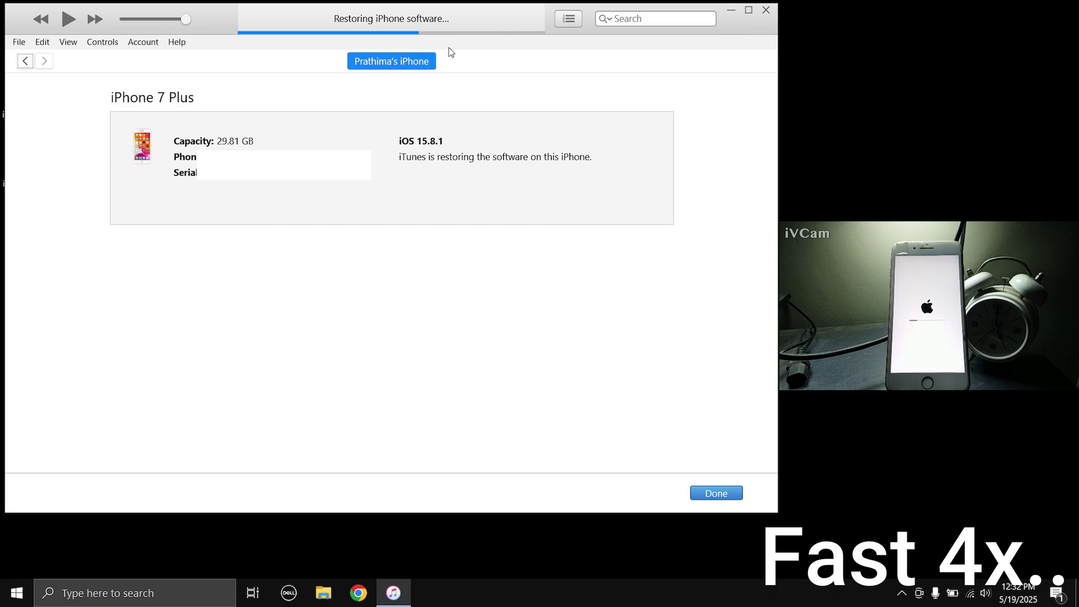
pyautogui.click(902, 593)
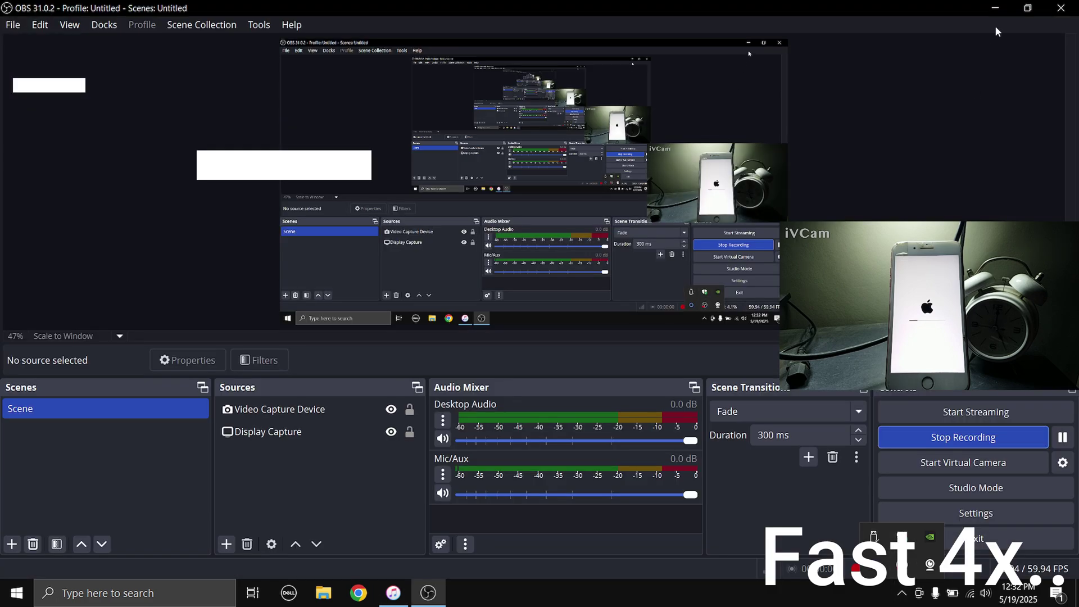
pyautogui.click(995, 7)
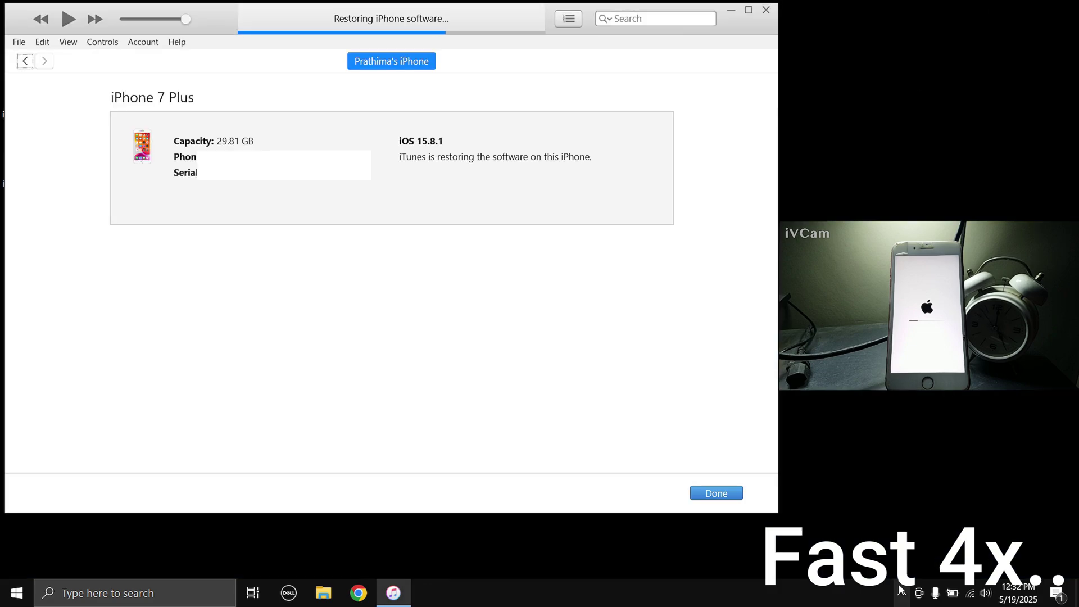